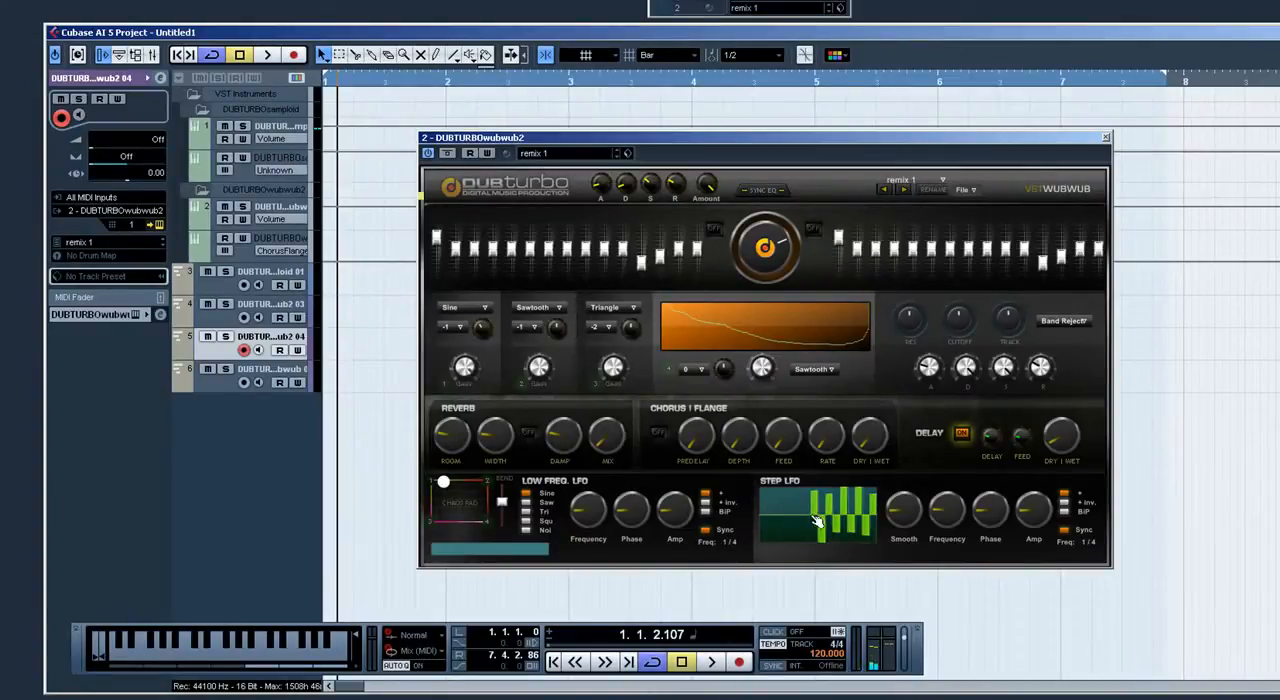
Step: Clear the Step LFO pattern, draw new alternating up and down bars across its middle, and play a test note
{"action": "left_click_drag", "start_coordinate": [815, 521], "coordinate": [886, 520]}
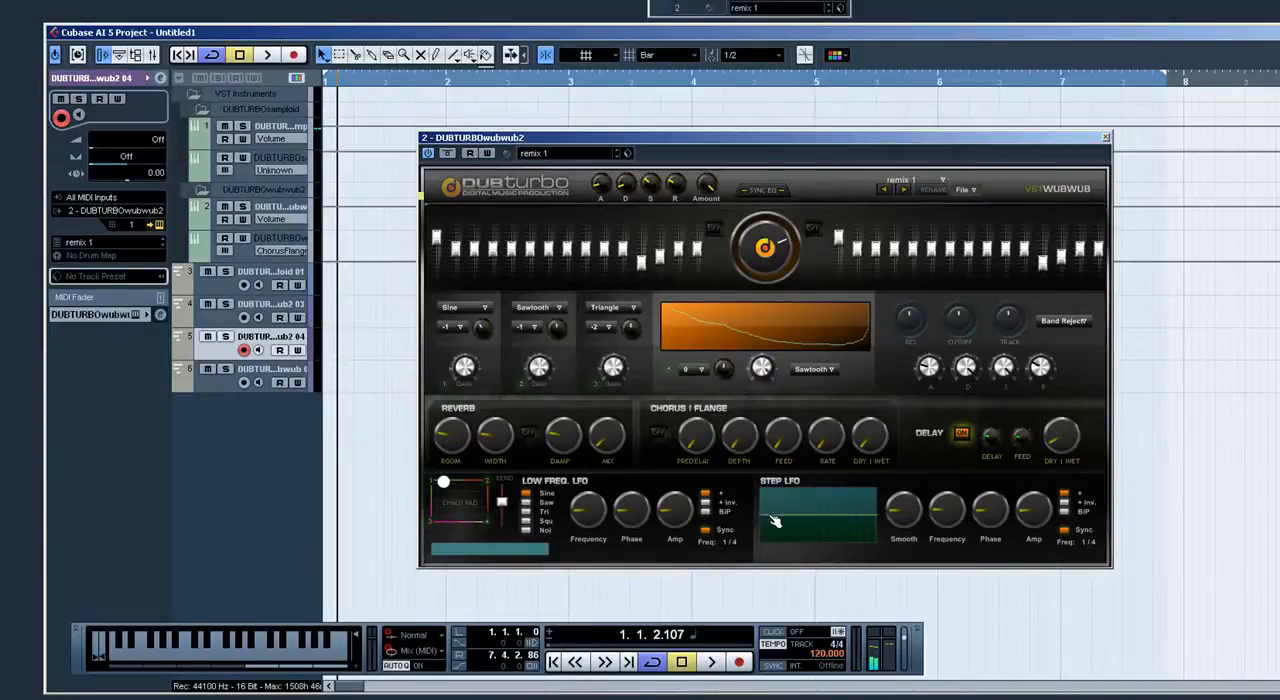
{"action": "mouse_move", "coordinate": [793, 518]}
{"action": "left_mouse_down"}
{"action": "mouse_move", "coordinate": [792, 502]}
{"action": "mouse_move", "coordinate": [797, 534]}
{"action": "mouse_move", "coordinate": [810, 497]}
{"action": "mouse_move", "coordinate": [813, 537]}
{"action": "mouse_move", "coordinate": [820, 502]}
{"action": "mouse_move", "coordinate": [844, 509]}
{"action": "mouse_move", "coordinate": [826, 537]}
{"action": "mouse_move", "coordinate": [841, 528]}
{"action": "left_mouse_up"}
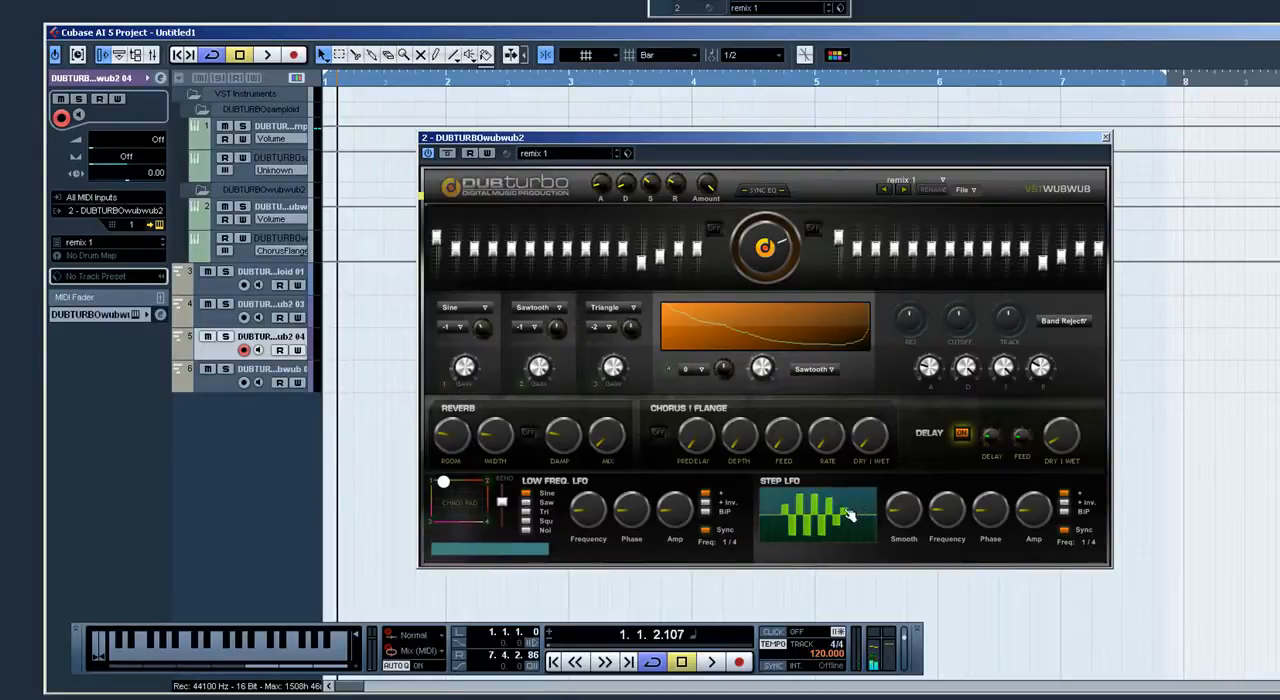
{"action": "key", "text": "q"}
Step: Move the chaos pad point to corner 1 and adjust oscillator 1's gain while playing a test note
{"action": "left_click_drag", "start_coordinate": [441, 486], "coordinate": [431, 473]}
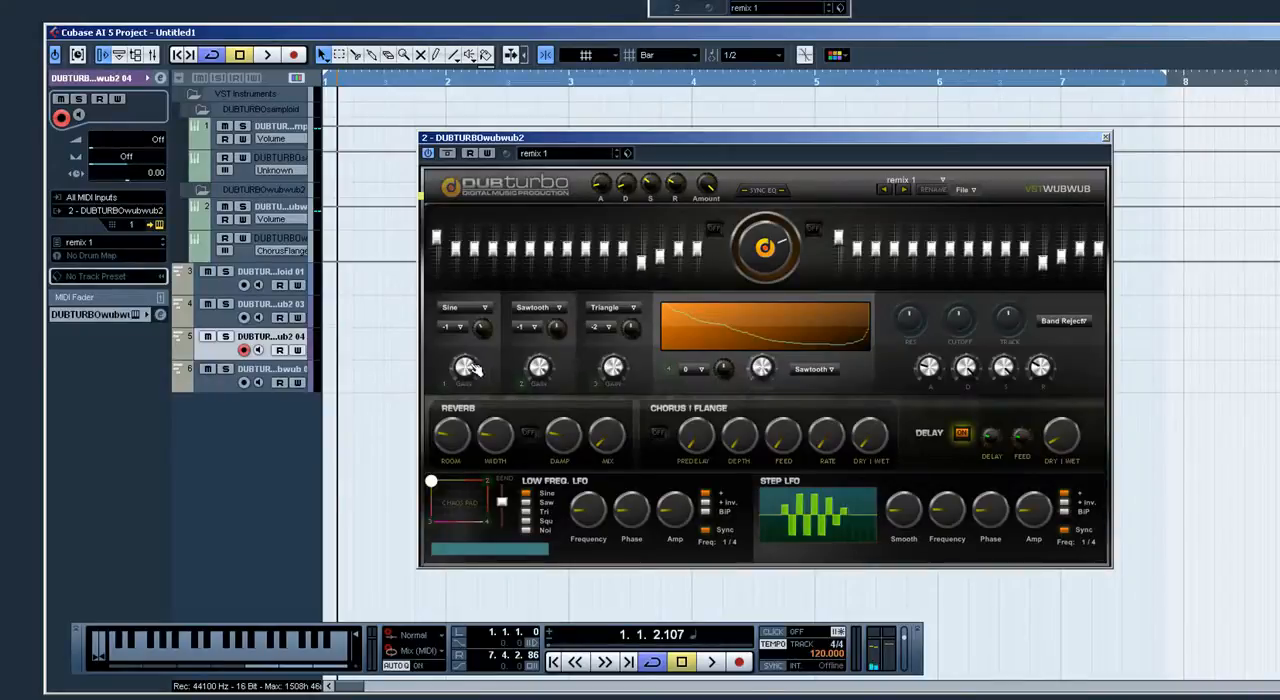
{"action": "key", "text": "q"}
{"action": "left_click_drag", "start_coordinate": [472, 366], "coordinate": [472, 358]}
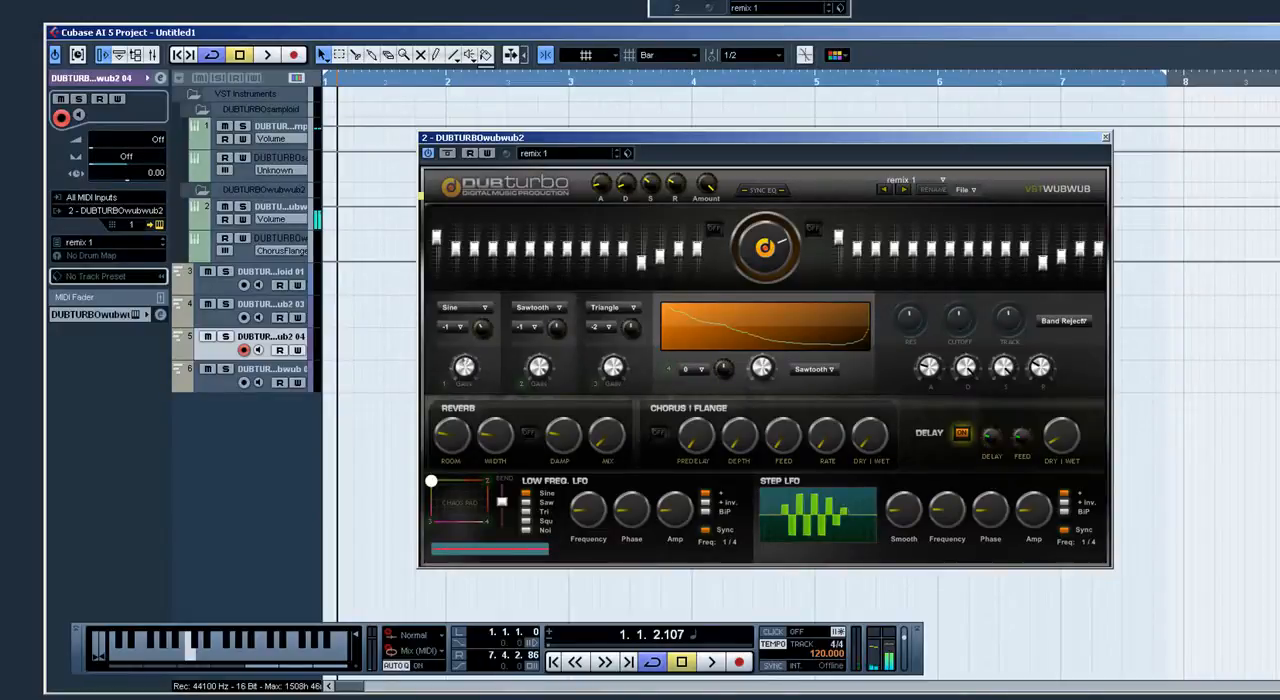
Step: Keep oscillator 1's waveform at Sine and set its octave to -2
{"action": "left_click", "coordinate": [474, 308]}
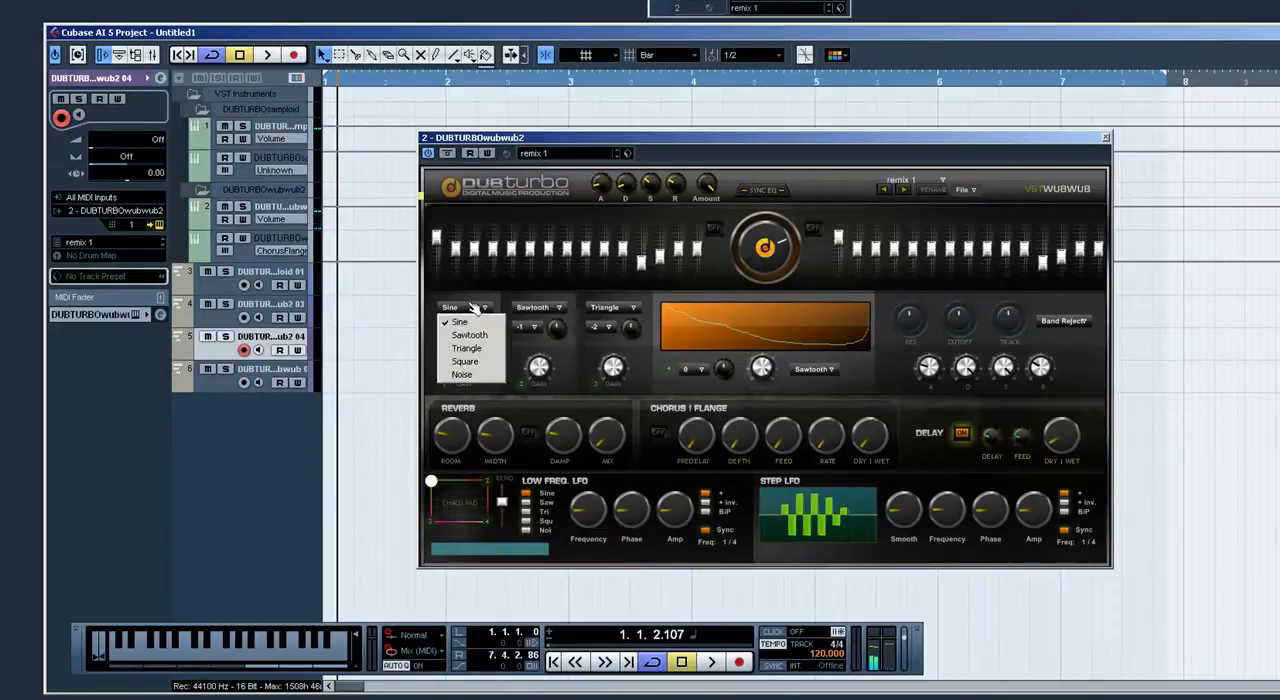
{"action": "left_click", "coordinate": [459, 322]}
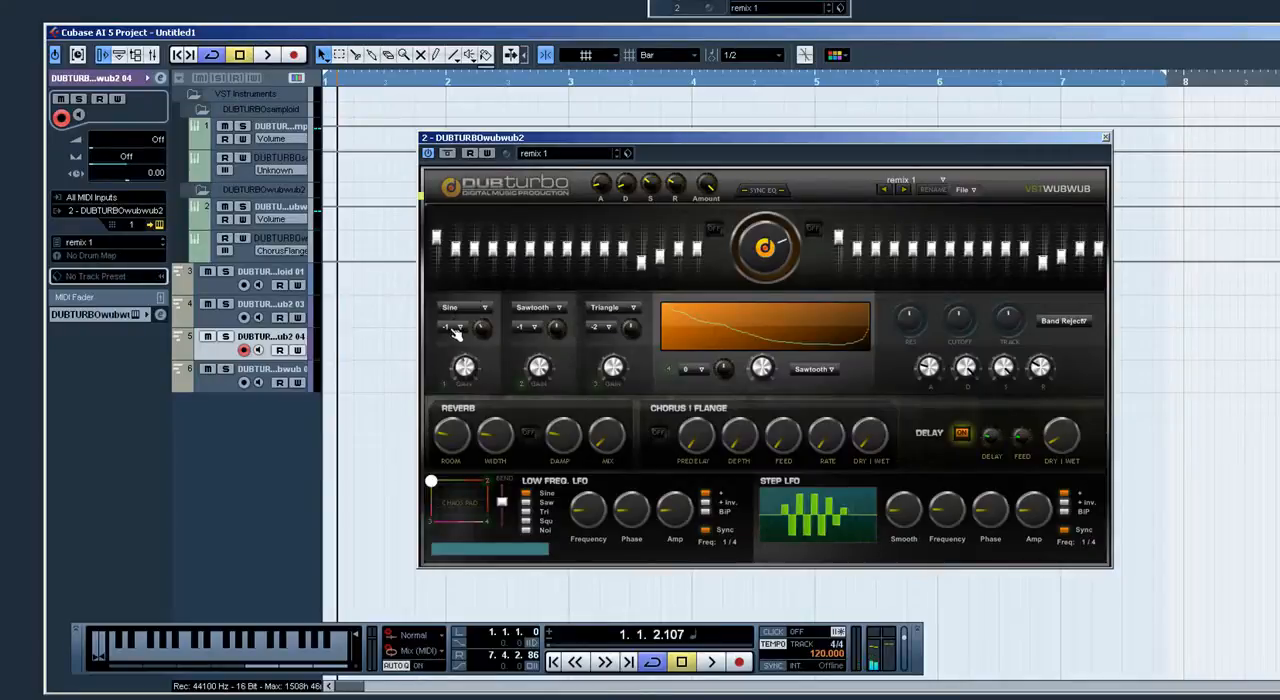
{"action": "left_click", "coordinate": [456, 330]}
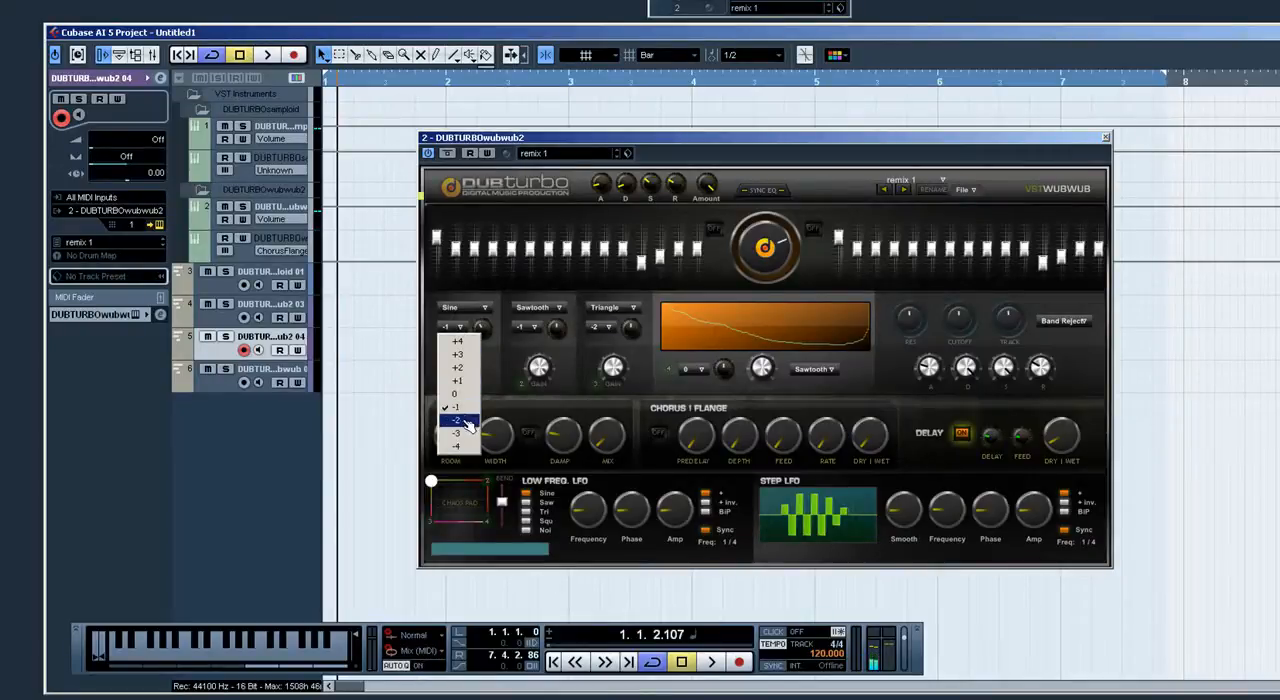
{"action": "left_click", "coordinate": [467, 425]}
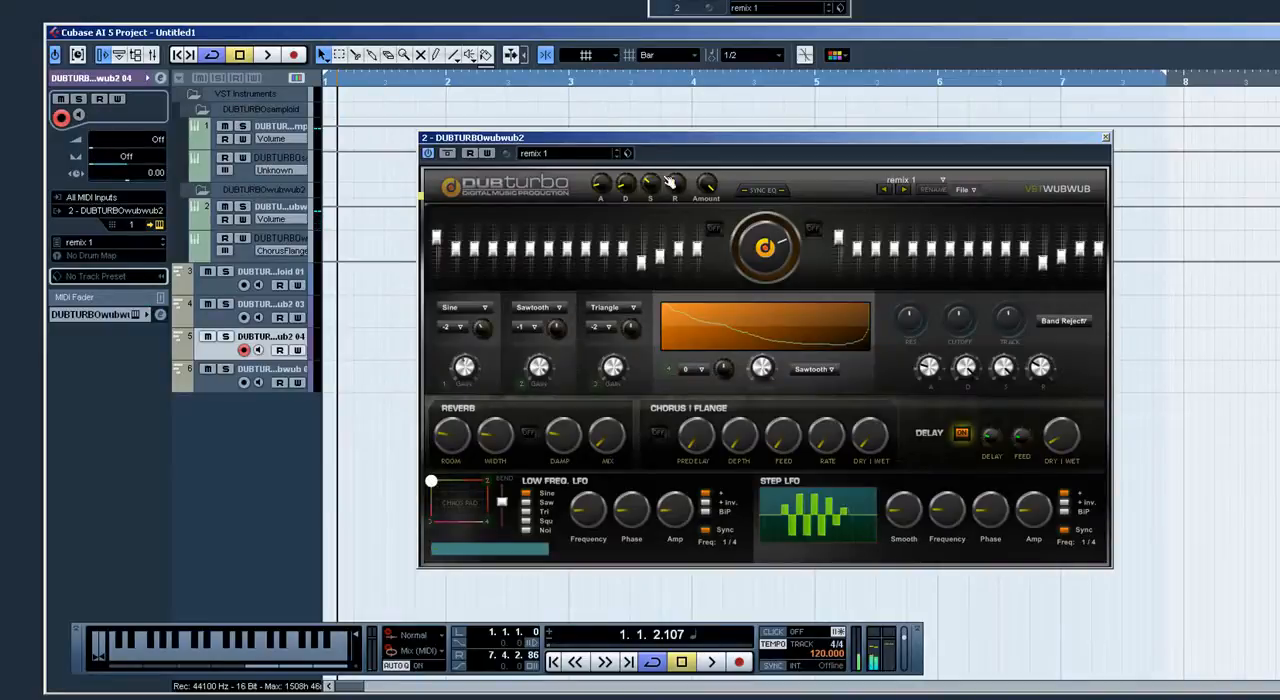
Step: Play repeated test notes while lowering the envelope's Amount knob
{"action": "key", "text": "q"}
{"action": "key", "text": "q"}
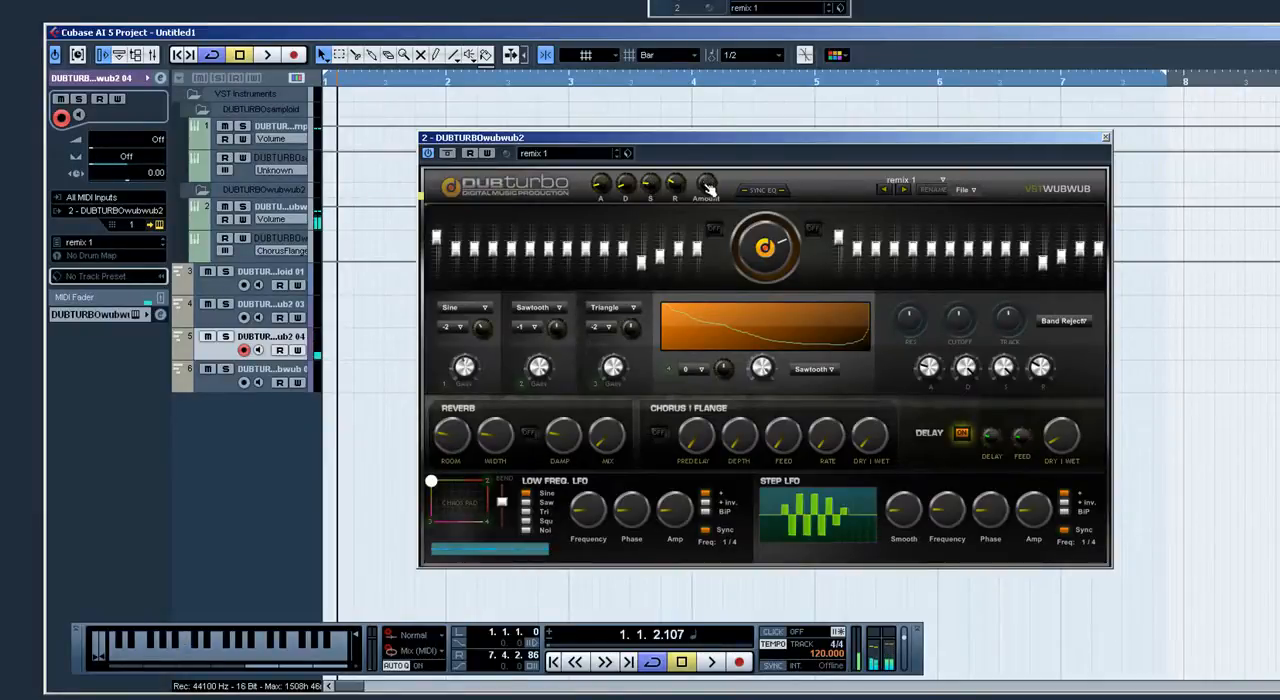
{"action": "key", "text": "q"}
{"action": "key", "text": "q"}
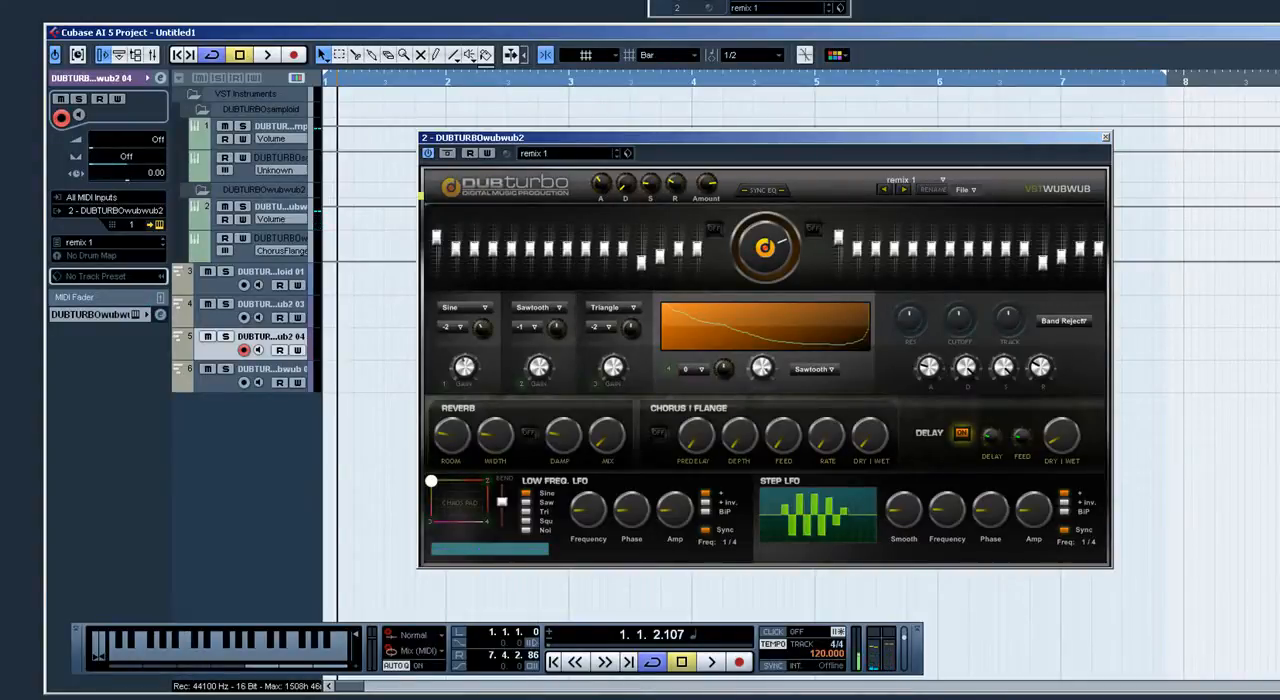
Step: Audition different envelope Decay settings with test notes and finish with the Decay turned down
{"action": "key", "text": "q"}
{"action": "key", "text": "q"}
{"action": "key", "text": "q"}
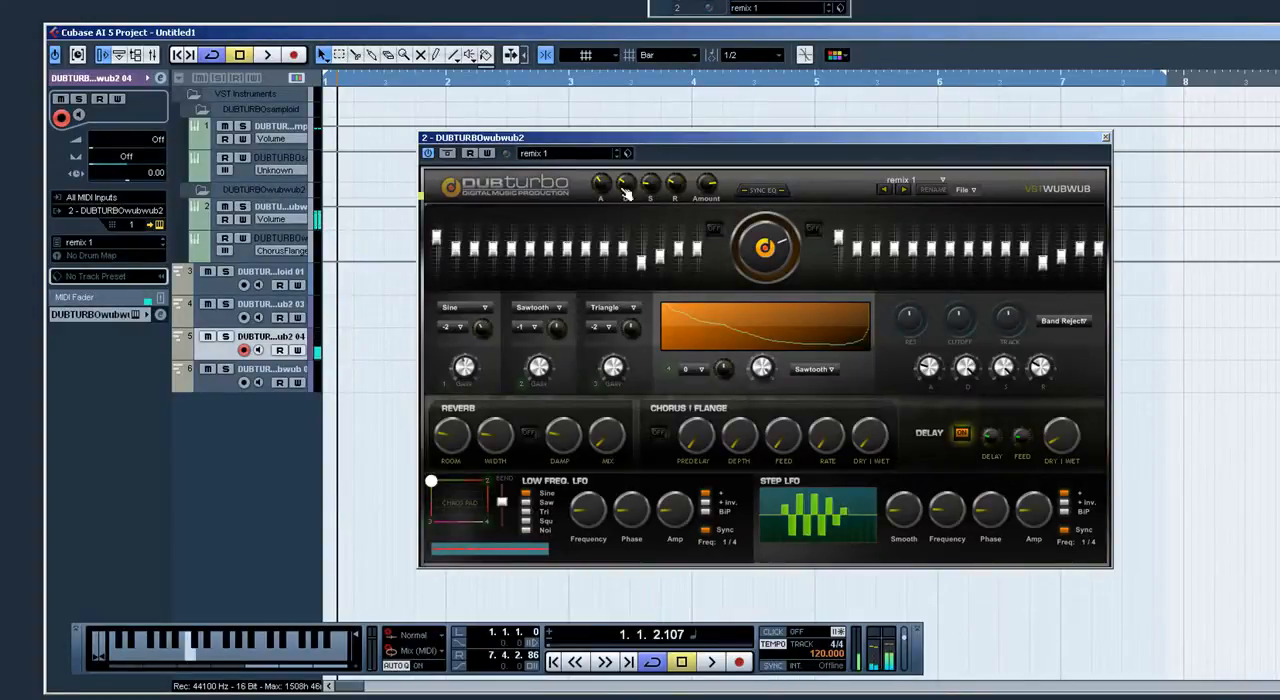
{"action": "key", "text": "q"}
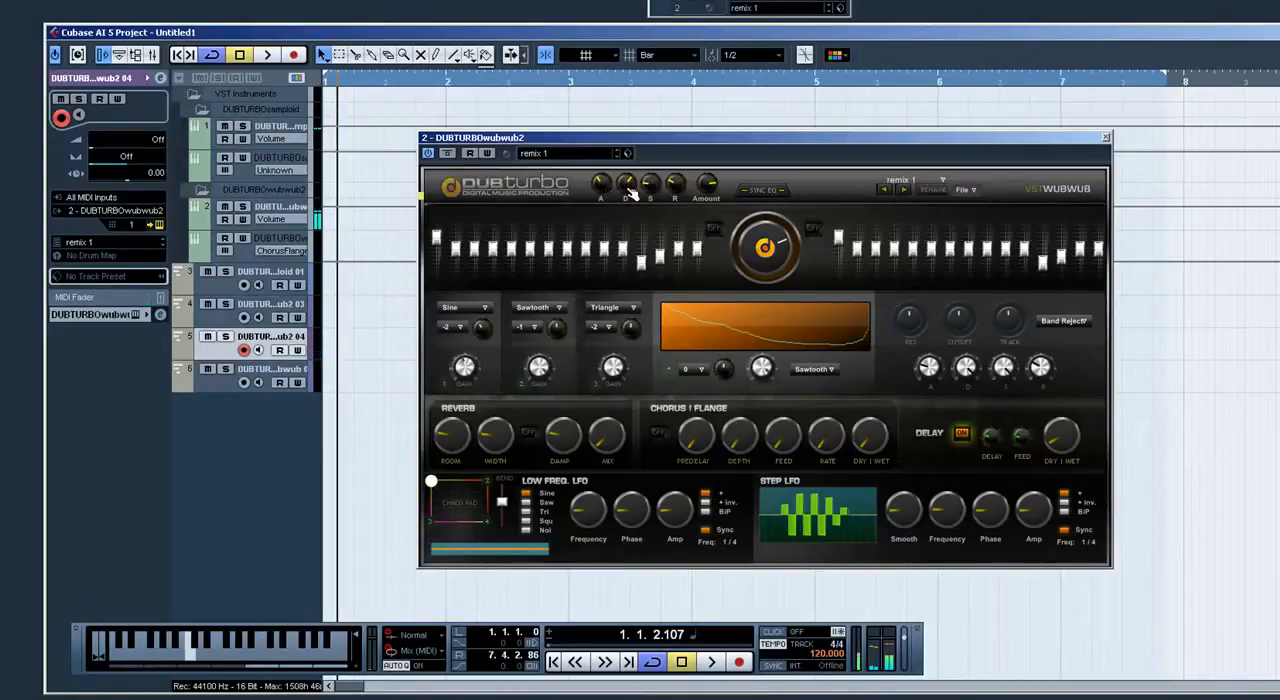
{"action": "mouse_move", "coordinate": [629, 186]}
{"action": "left_mouse_down"}
{"action": "mouse_move", "coordinate": [629, 212]}
{"action": "mouse_move", "coordinate": [601, 205]}
{"action": "mouse_move", "coordinate": [626, 206]}
{"action": "left_mouse_up"}
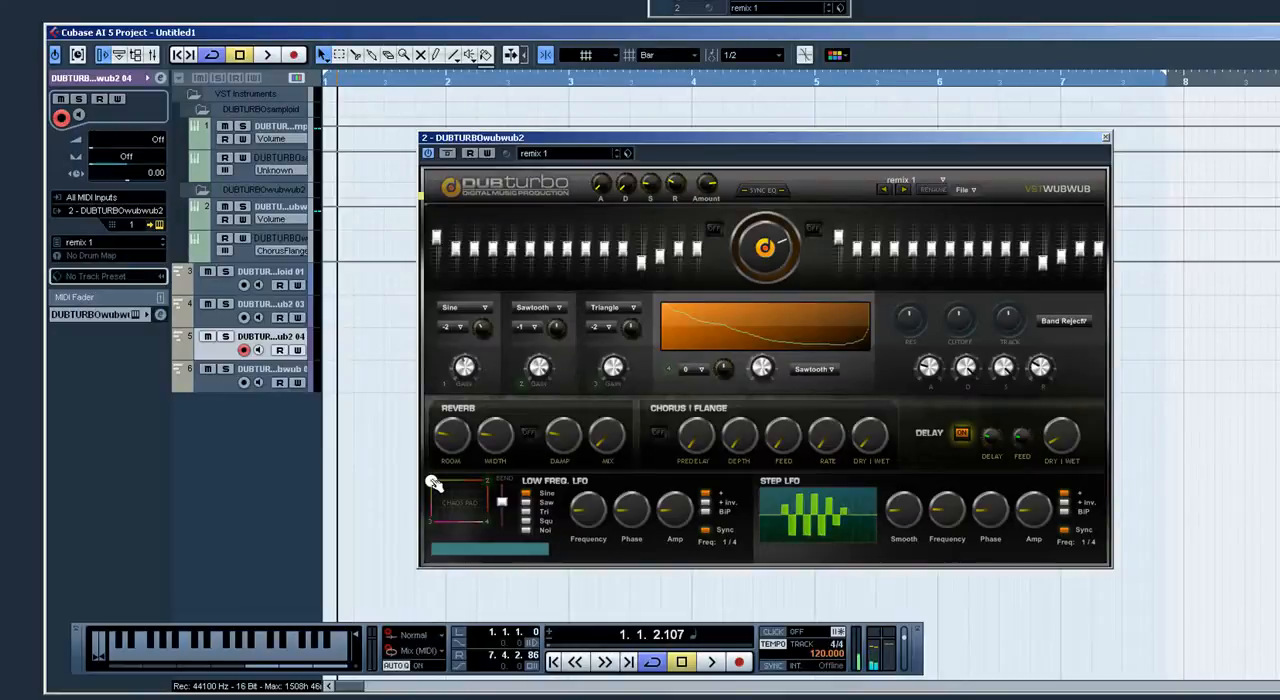
Step: Move the chaos pad point to corner 2 and try octave +4 on oscillator 2 before setting it back to -1
{"action": "left_click_drag", "start_coordinate": [433, 481], "coordinate": [512, 485]}
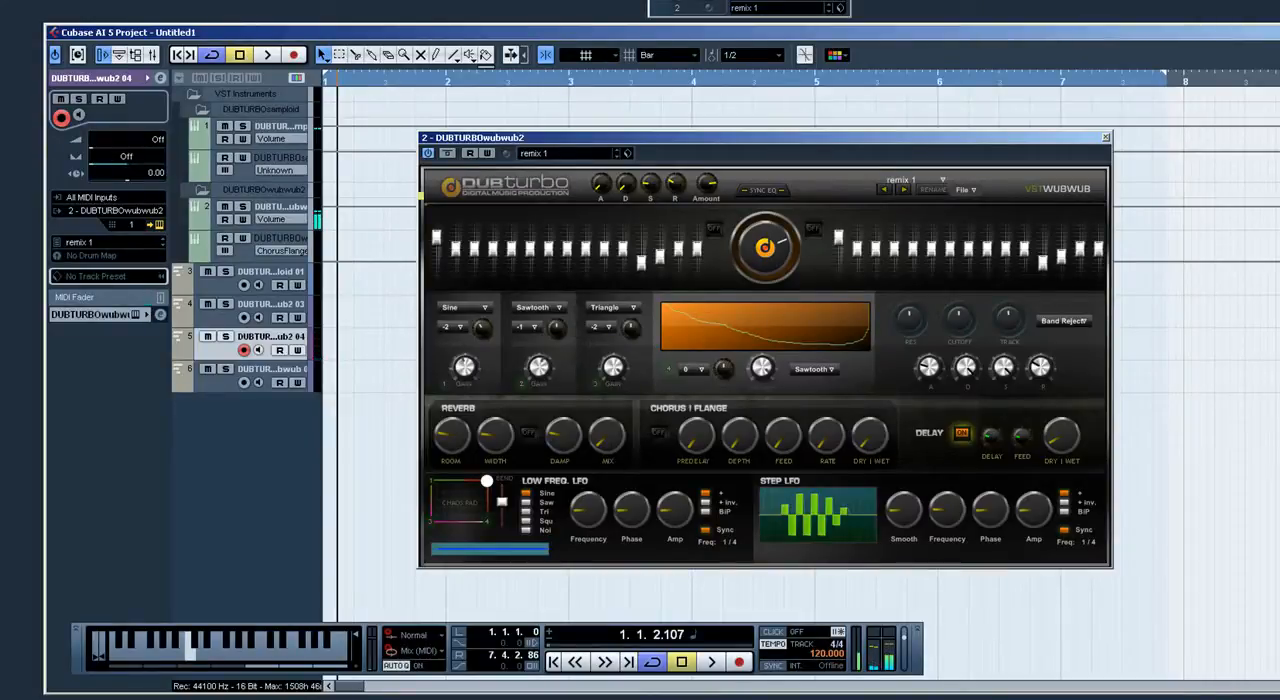
{"action": "left_click", "coordinate": [525, 330]}
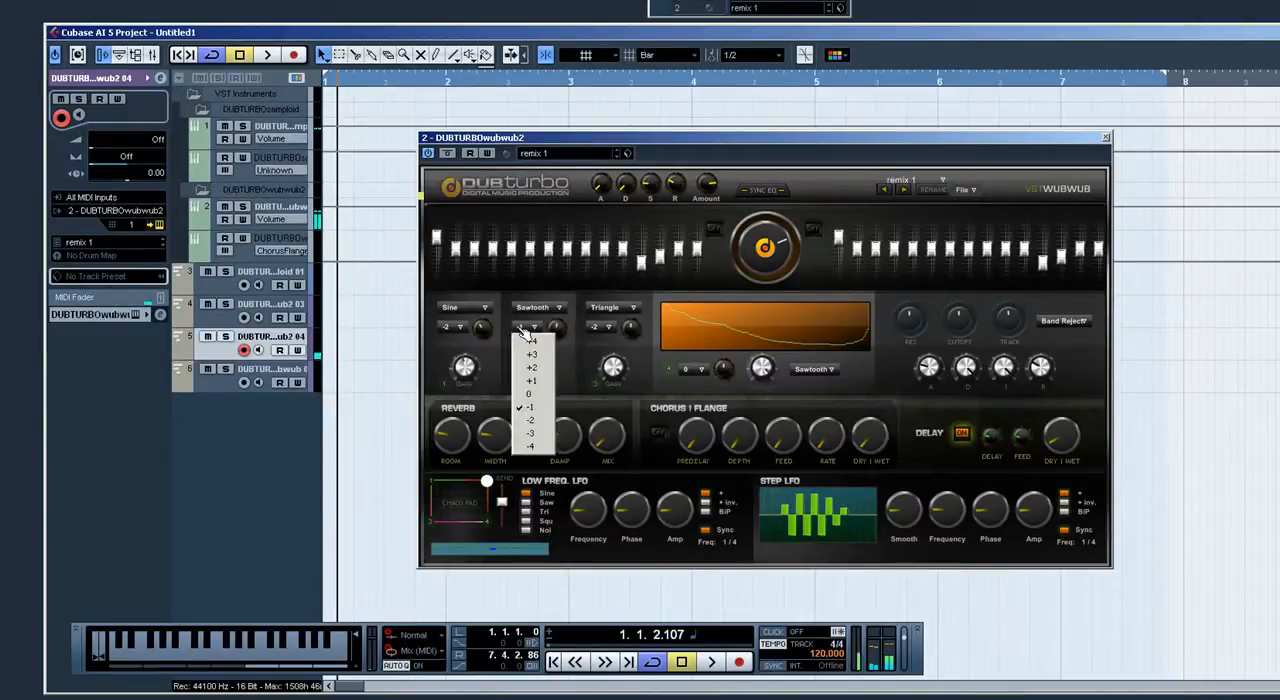
{"action": "left_click", "coordinate": [533, 340]}
{"action": "left_click", "coordinate": [533, 332]}
{"action": "left_click", "coordinate": [539, 406]}
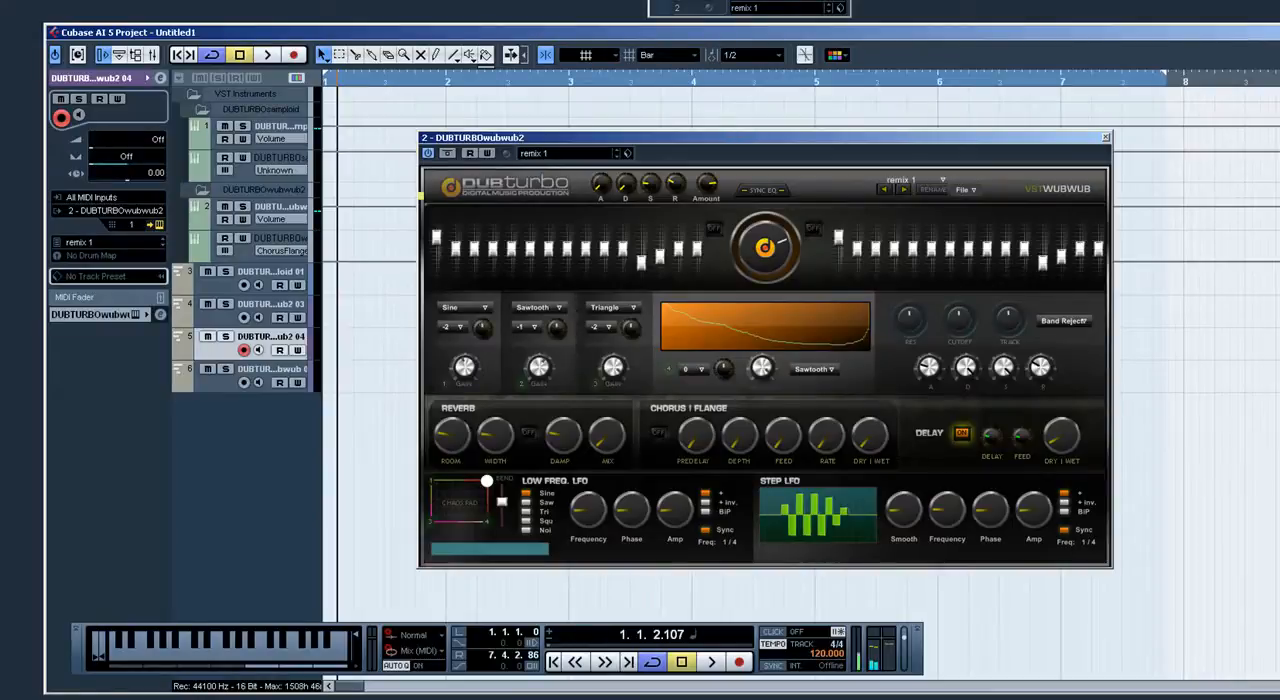
Step: Audition chaos pad corners 3 and 4, and set oscillator 4 to octave -2 with a Triangle waveform
{"action": "key", "text": "q"}
{"action": "left_click_drag", "start_coordinate": [494, 488], "coordinate": [431, 524]}
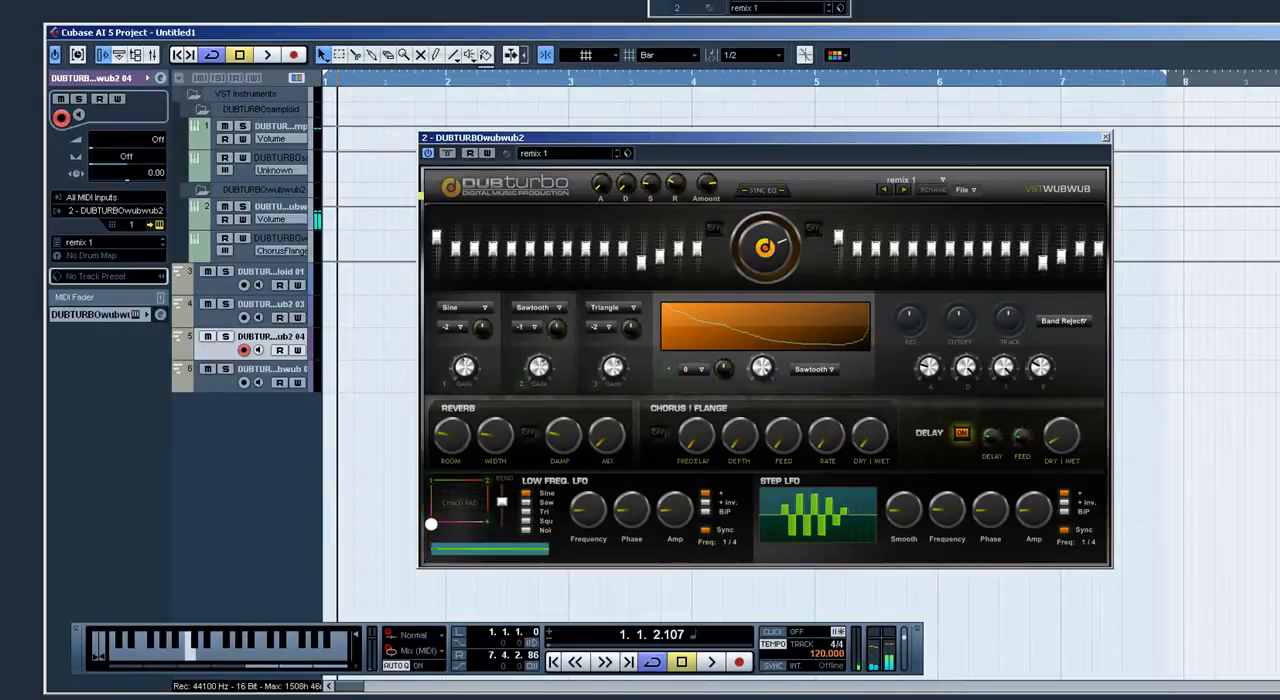
{"action": "left_click_drag", "start_coordinate": [431, 524], "coordinate": [524, 533]}
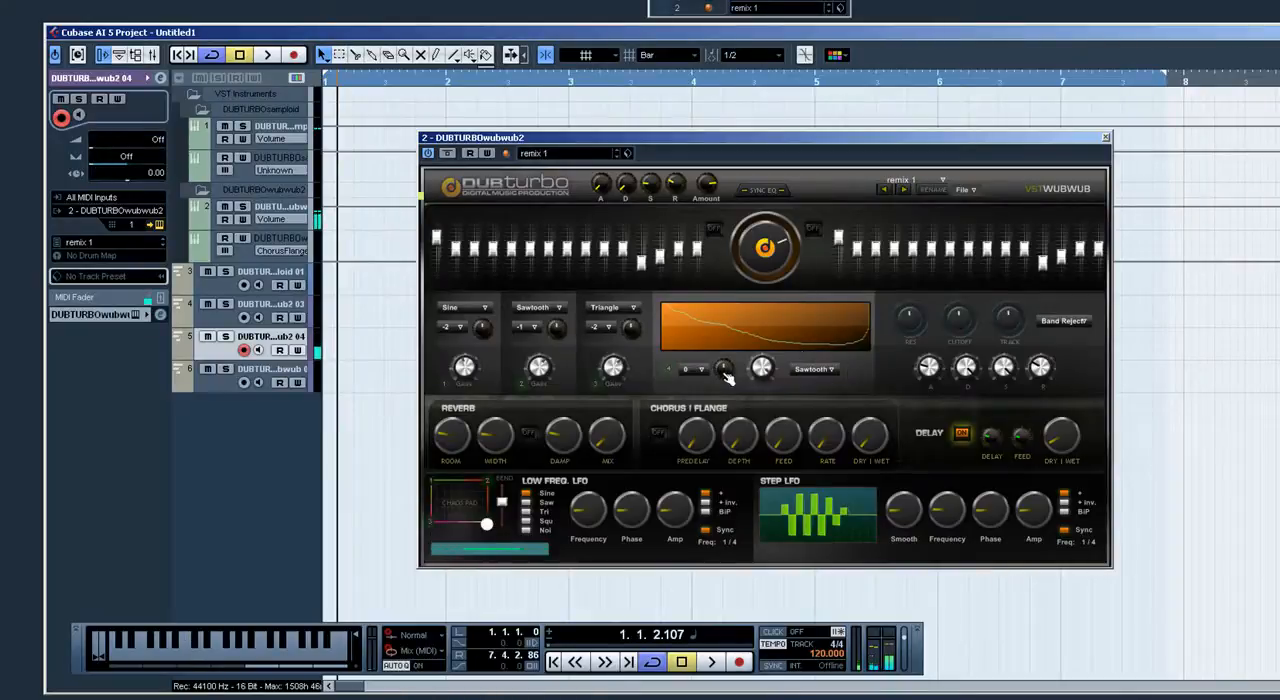
{"action": "left_click", "coordinate": [690, 370]}
{"action": "left_click", "coordinate": [700, 442]}
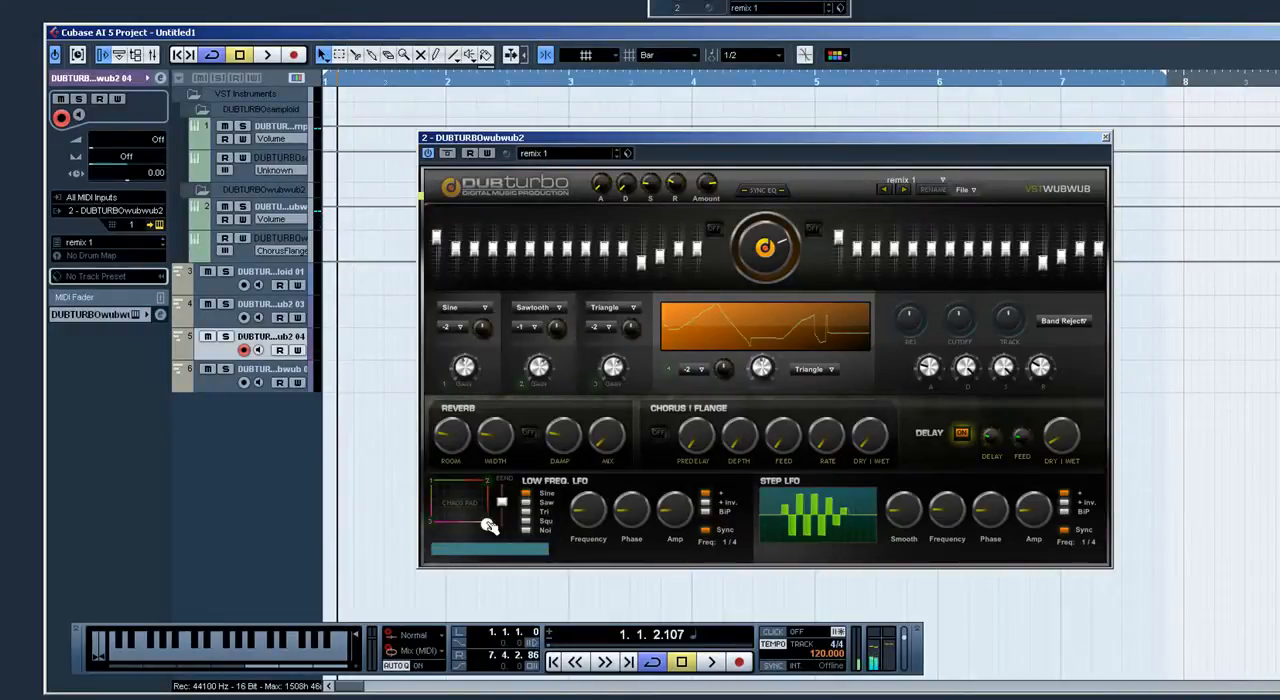
Step: Return the chaos pad point to corner 1 and set the Step LFO frequency to 1/2
{"action": "left_click_drag", "start_coordinate": [490, 526], "coordinate": [430, 484]}
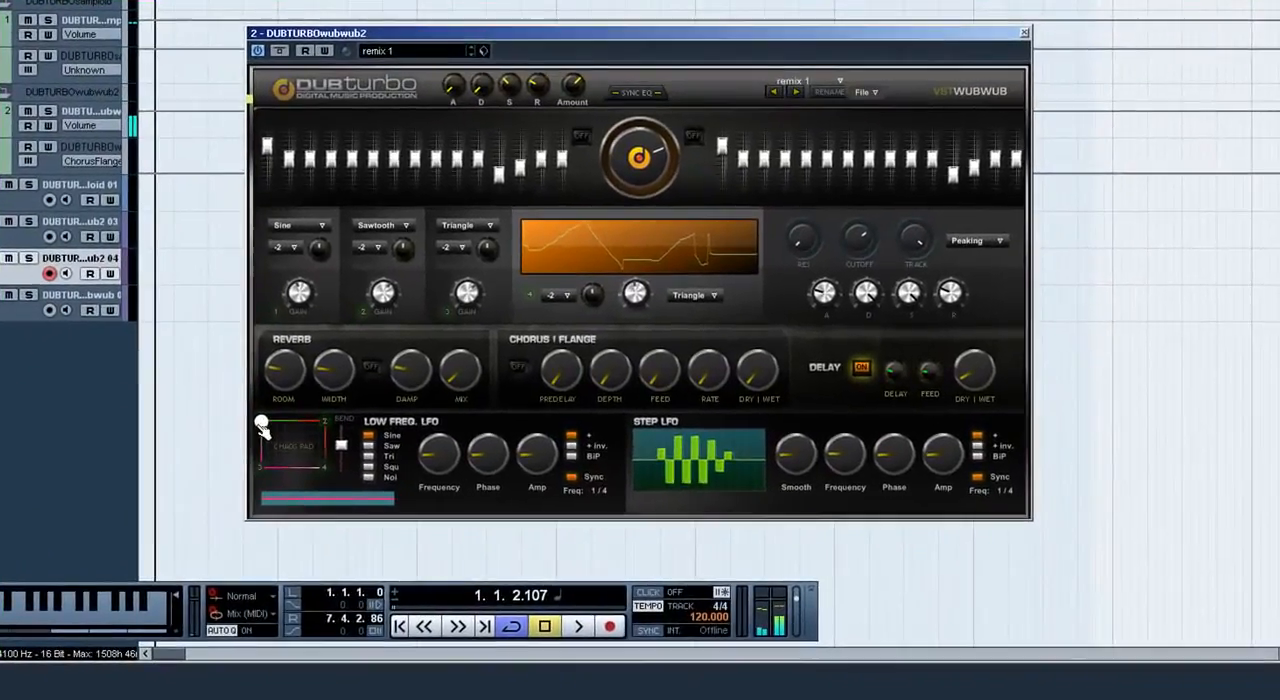
{"action": "left_click_drag", "start_coordinate": [837, 459], "coordinate": [837, 448]}
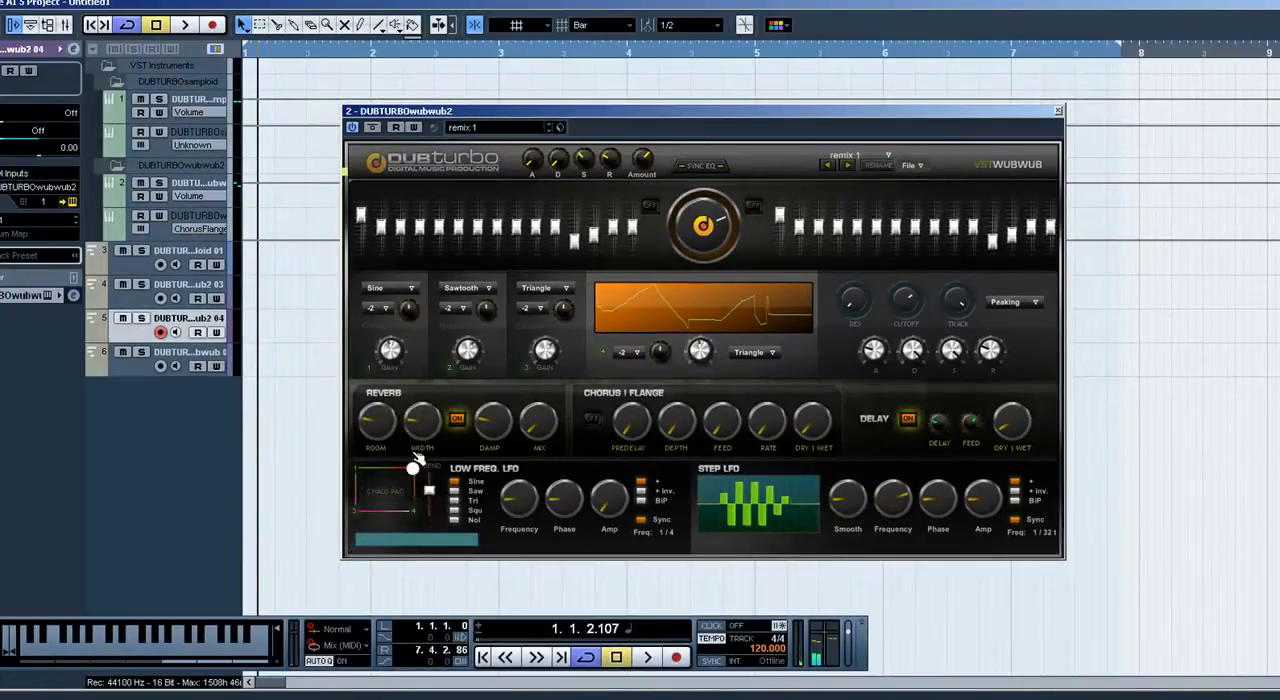
Step: Bring the chaos pad point back to corner 1 and turn the Step LFO's Smooth knob fully down
{"action": "left_click_drag", "start_coordinate": [413, 468], "coordinate": [355, 468]}
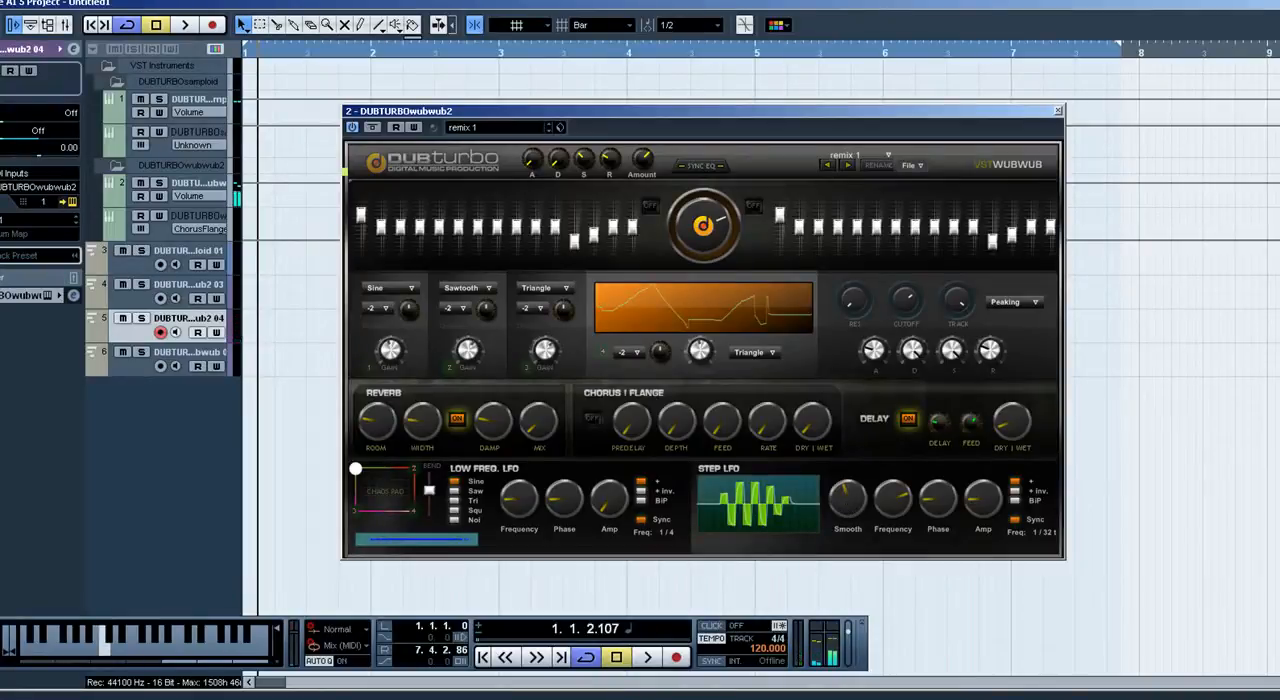
{"action": "left_click_drag", "start_coordinate": [848, 500], "coordinate": [848, 545]}
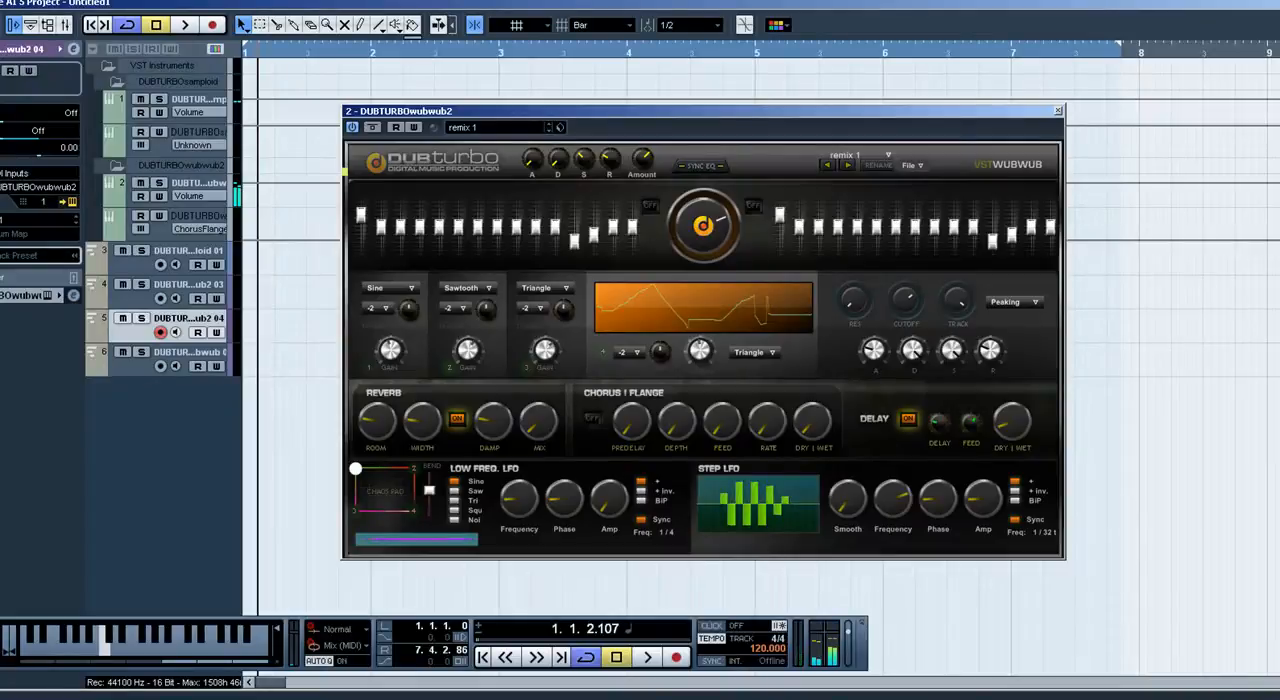
{"action": "mouse_move", "coordinate": [848, 500]}
{"action": "left_mouse_down"}
{"action": "mouse_move", "coordinate": [848, 463]}
{"action": "mouse_move", "coordinate": [848, 518]}
{"action": "left_mouse_up"}
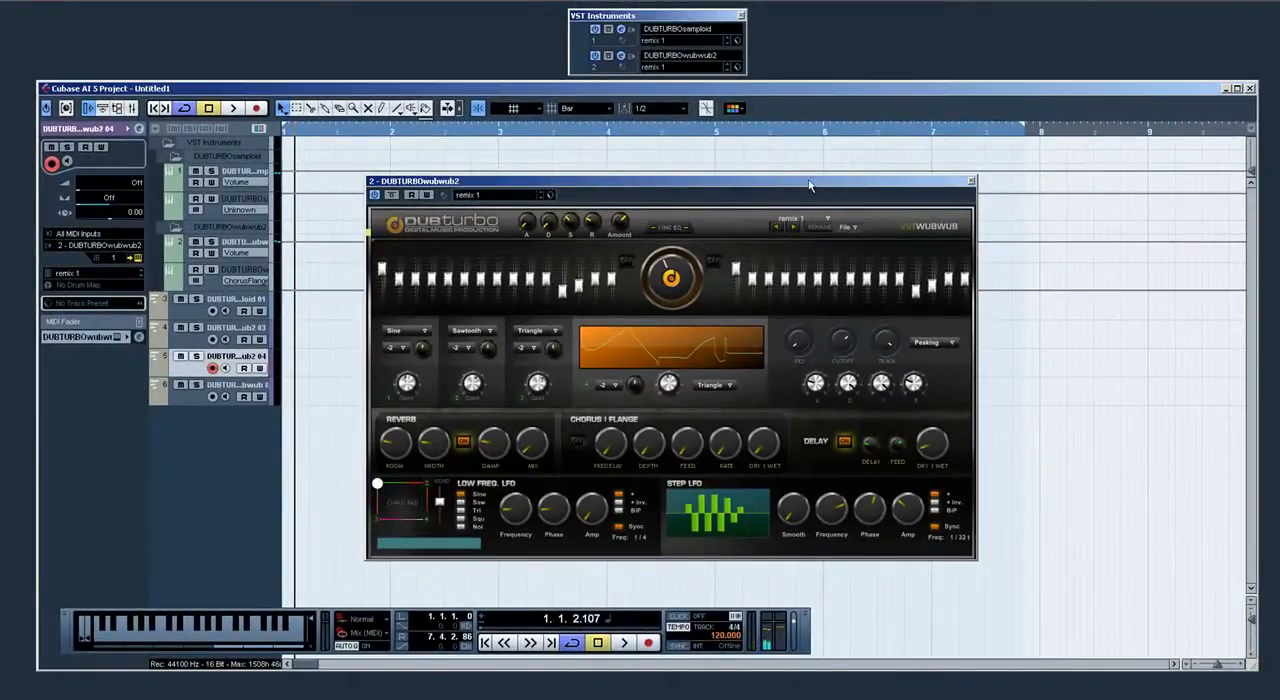
Step: Move the synth window off the tracks and record a MIDI part on the DUBTURBOwubwub2 04 track
{"action": "left_click_drag", "start_coordinate": [810, 187], "coordinate": [1066, 204]}
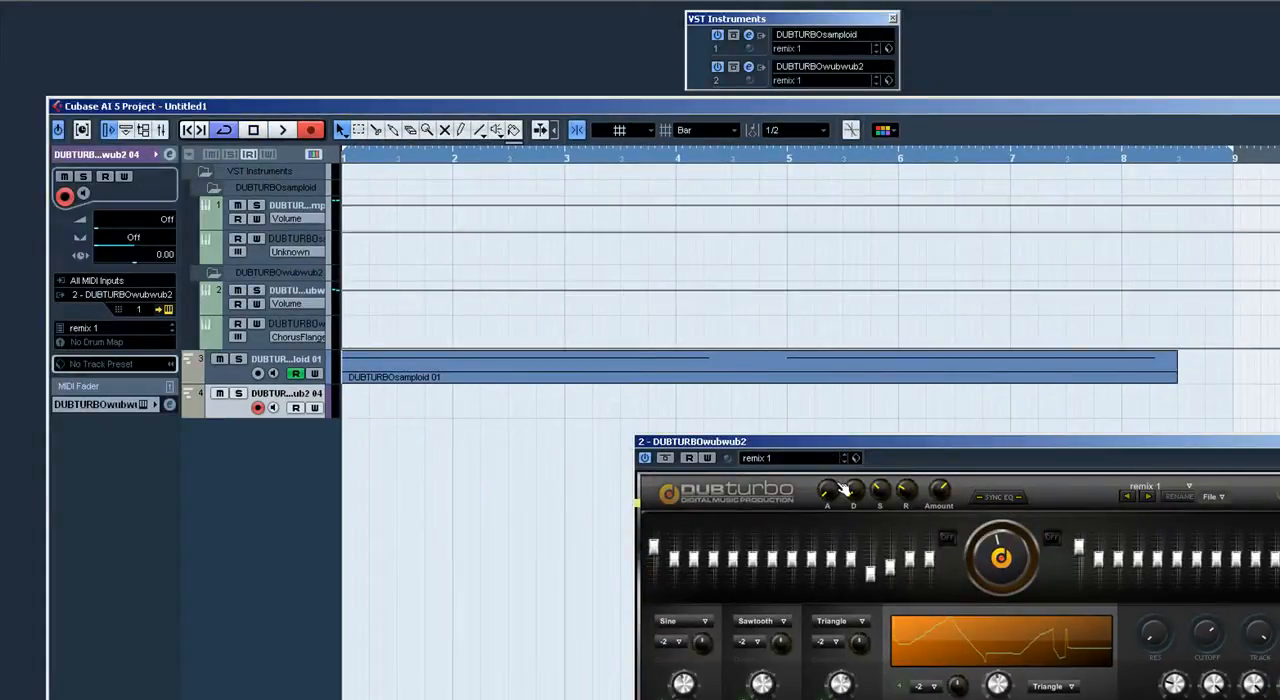
{"action": "key", "text": "KP_Multiply"}
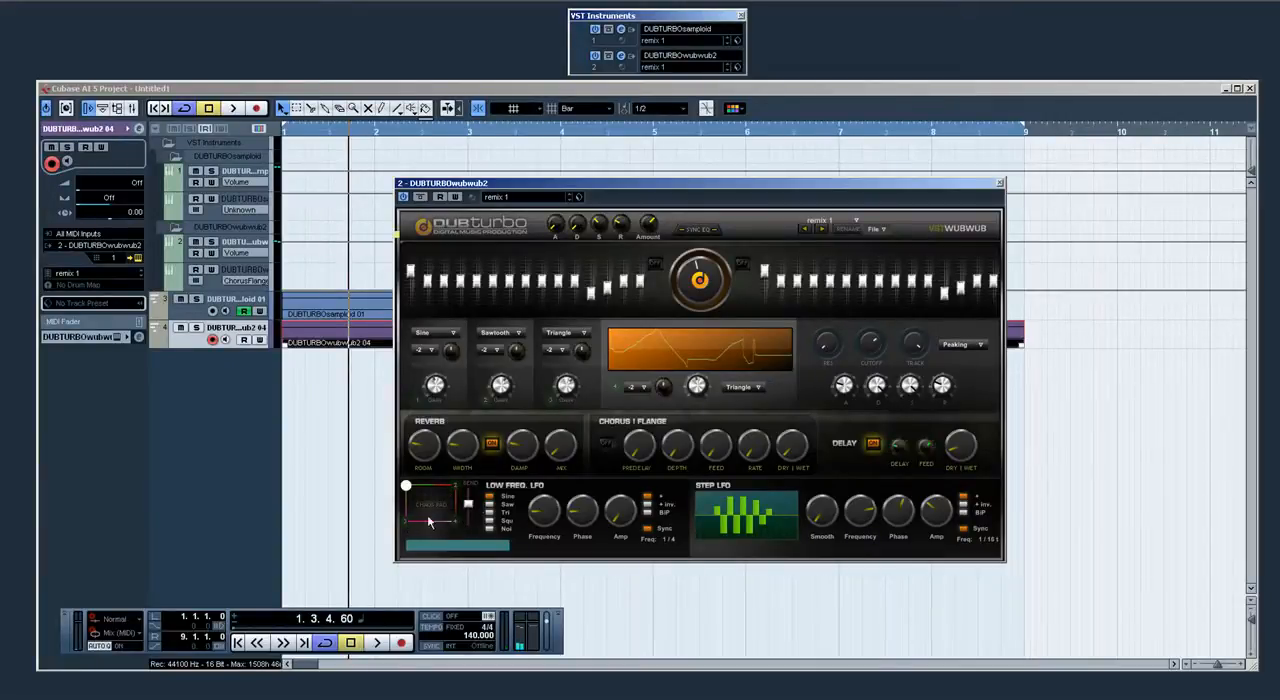
Step: Enable automation read and write for the DUBTURBOwubwub2 instrument and return the playhead to the project start
{"action": "left_click_drag", "start_coordinate": [645, 190], "coordinate": [451, 229]}
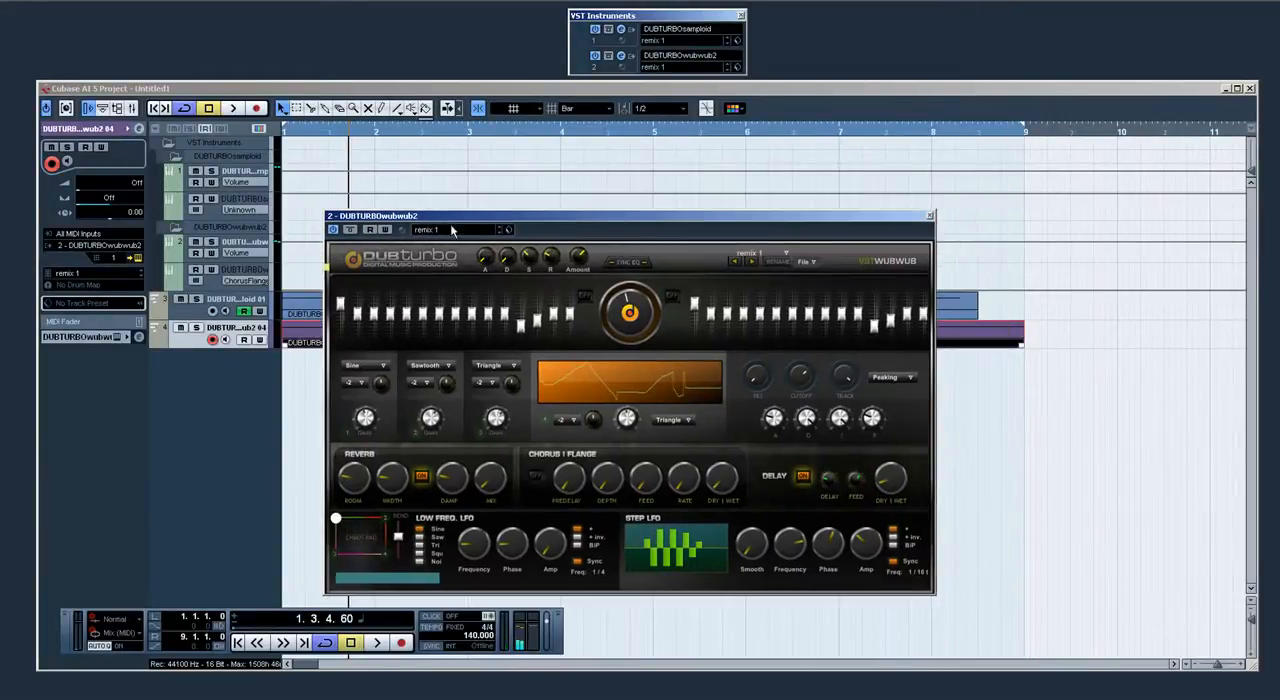
{"action": "left_click", "coordinate": [371, 231]}
{"action": "left_click", "coordinate": [386, 230]}
{"action": "key", "text": "KP_Decimal"}
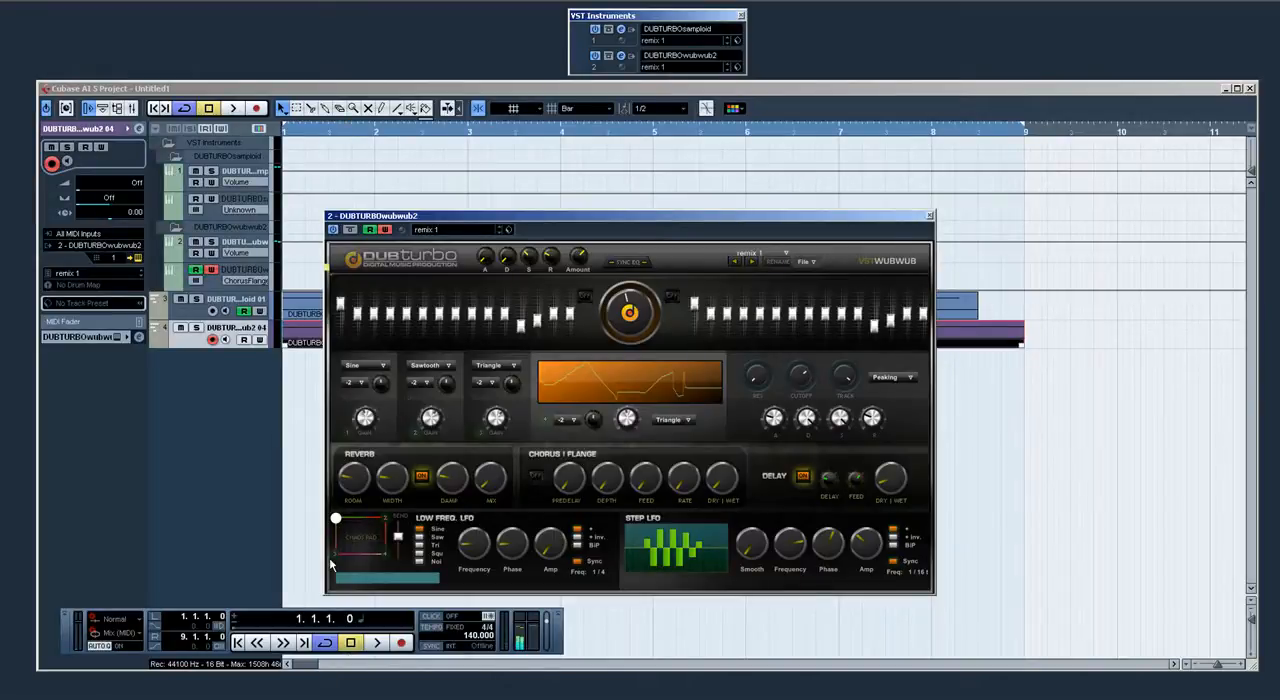
Step: Record two automation passes from the project start, moving the chaos pad point and turning the Step LFO's Frequency knob
{"action": "key", "text": "KP_Multiply"}
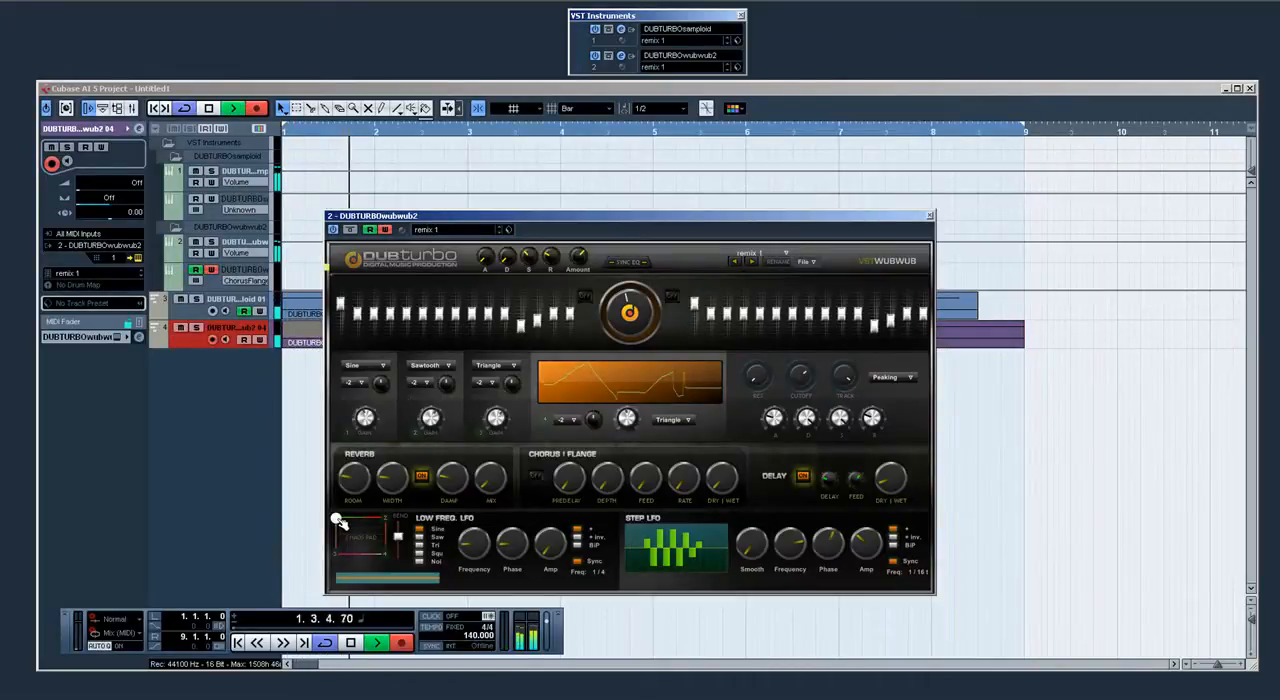
{"action": "mouse_move", "coordinate": [337, 521]}
{"action": "left_mouse_down"}
{"action": "mouse_move", "coordinate": [383, 521]}
{"action": "mouse_move", "coordinate": [338, 520]}
{"action": "mouse_move", "coordinate": [336, 557]}
{"action": "mouse_move", "coordinate": [337, 521]}
{"action": "mouse_move", "coordinate": [382, 556]}
{"action": "mouse_move", "coordinate": [392, 518]}
{"action": "mouse_move", "coordinate": [323, 592]}
{"action": "mouse_move", "coordinate": [335, 508]}
{"action": "mouse_move", "coordinate": [389, 588]}
{"action": "mouse_move", "coordinate": [391, 492]}
{"action": "mouse_move", "coordinate": [309, 514]}
{"action": "mouse_move", "coordinate": [412, 616]}
{"action": "mouse_move", "coordinate": [272, 479]}
{"action": "left_mouse_up"}
{"action": "key", "text": "space"}
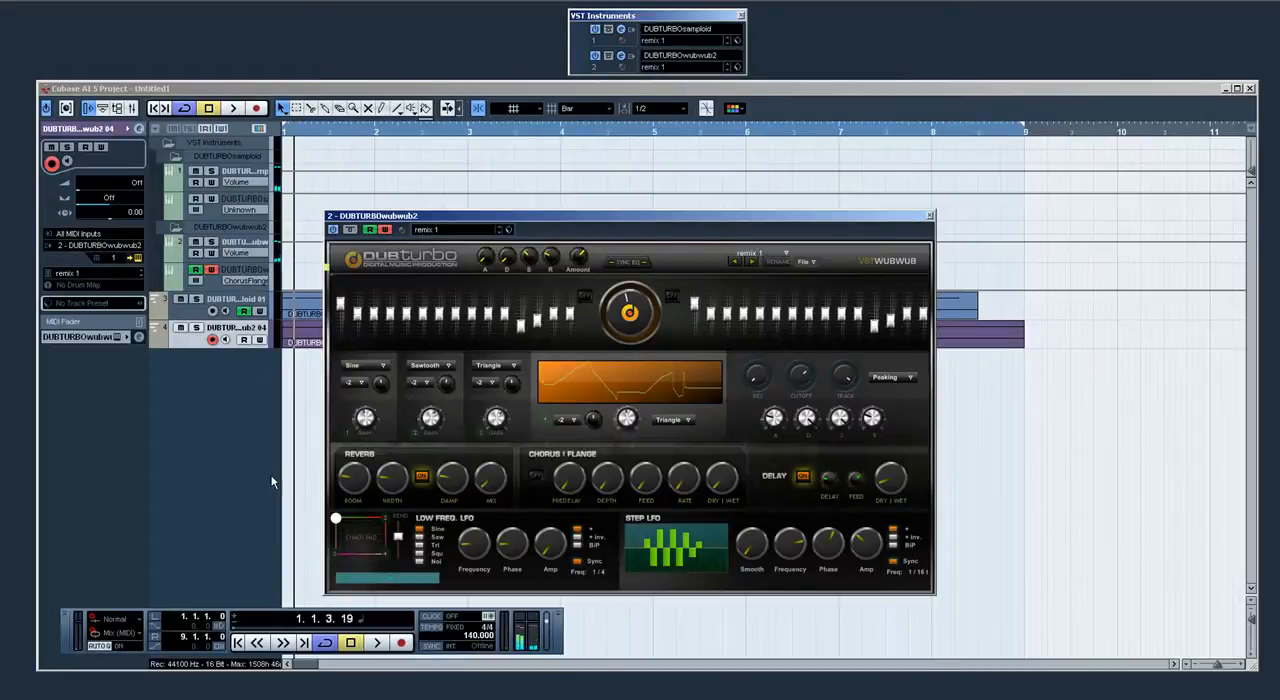
{"action": "key", "text": "Home"}
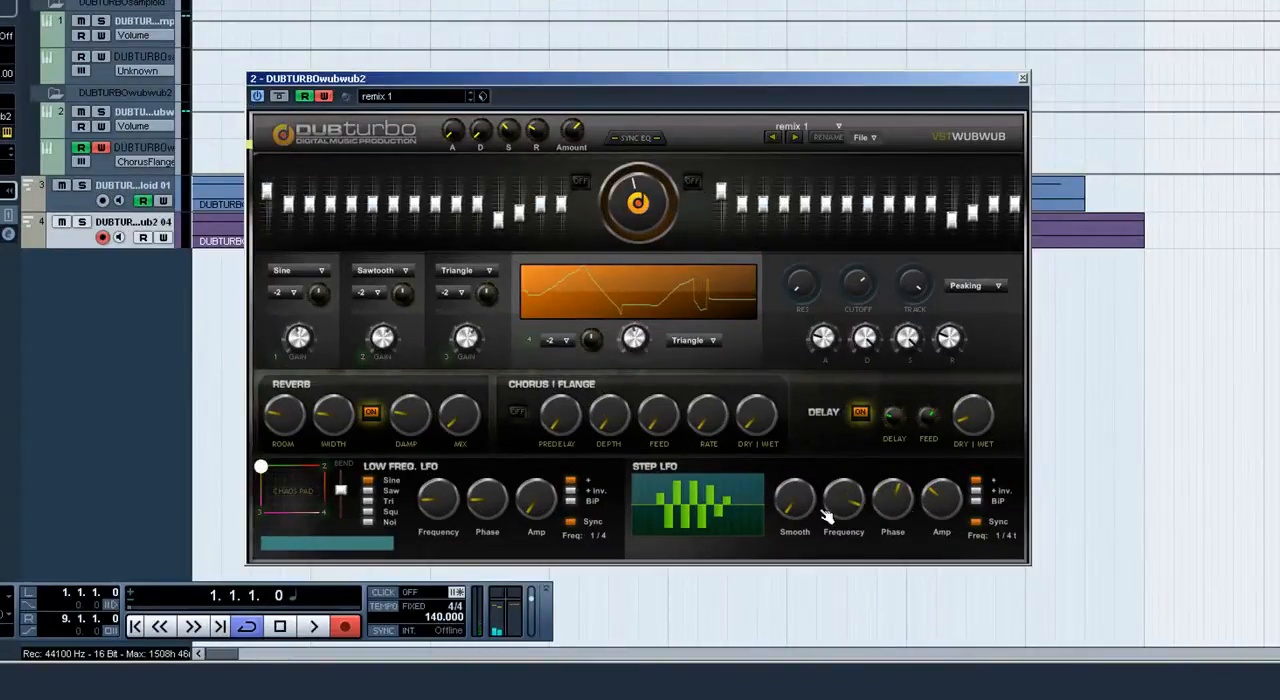
{"action": "key", "text": "space"}
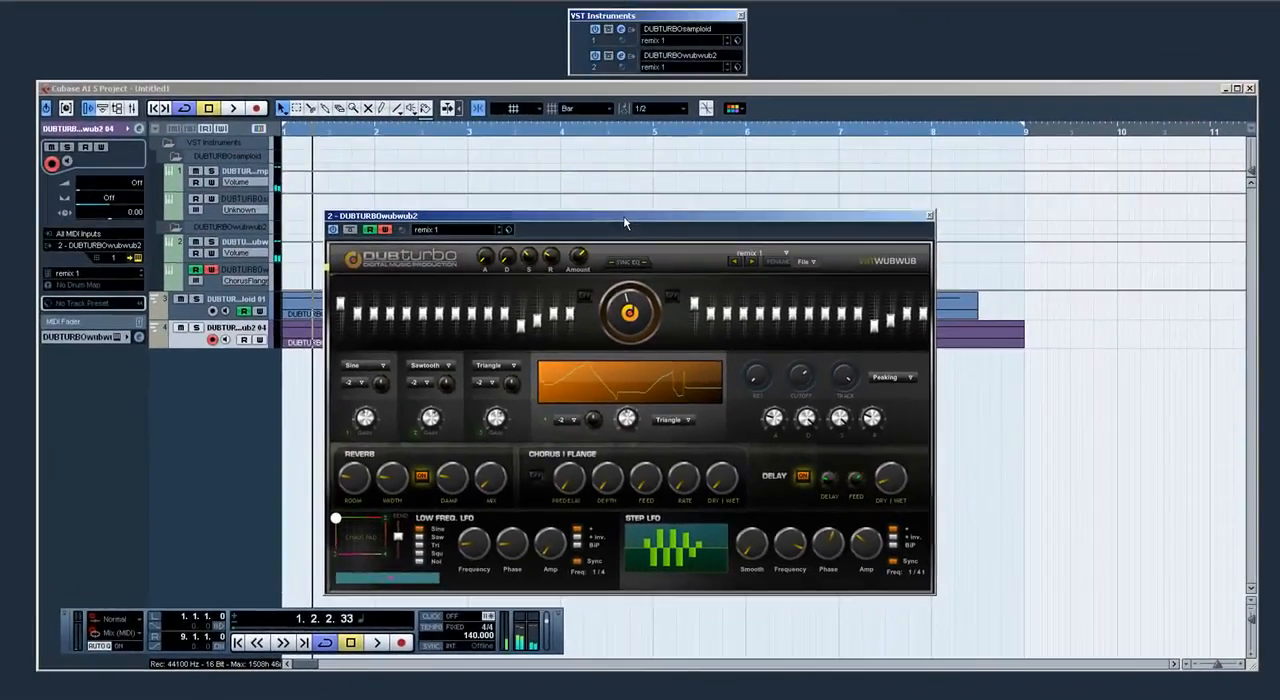
Step: Move the synth window clear of the recorded parts and show automation for the DUBTURBOwubwub2 04 track
{"action": "left_click_drag", "start_coordinate": [630, 78], "coordinate": [867, 84]}
{"action": "left_click_drag", "start_coordinate": [808, 220], "coordinate": [991, 199]}
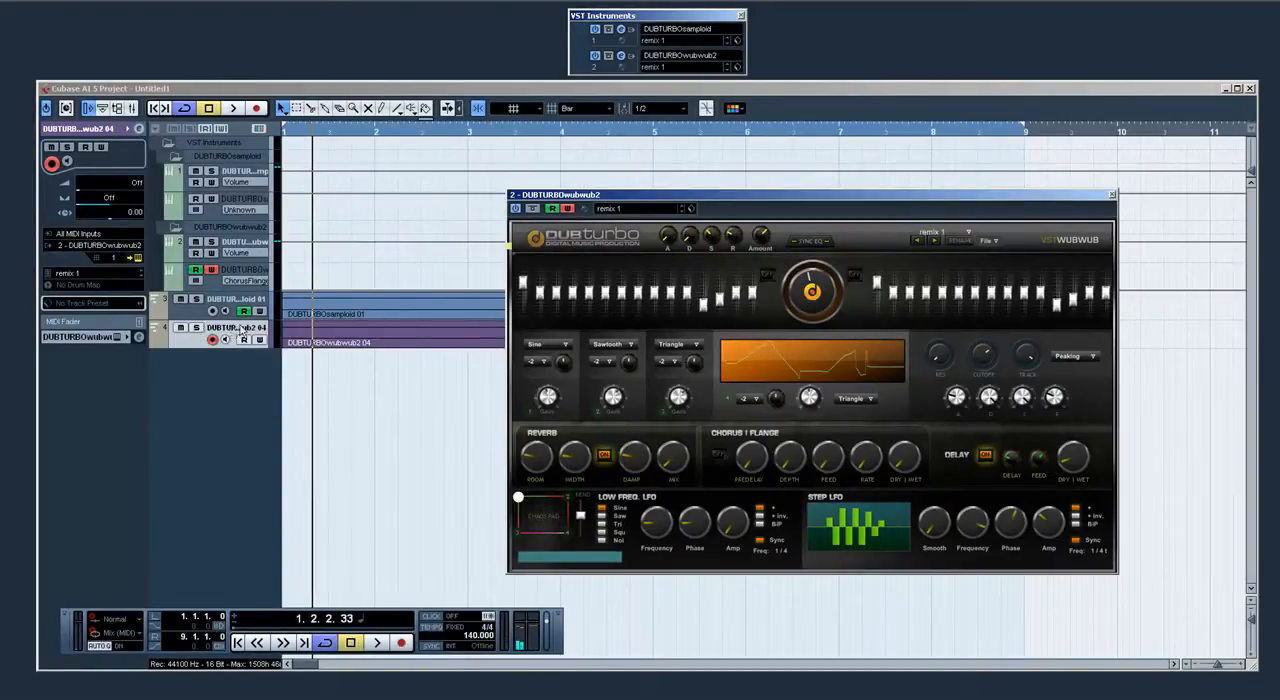
{"action": "right_click", "coordinate": [240, 330]}
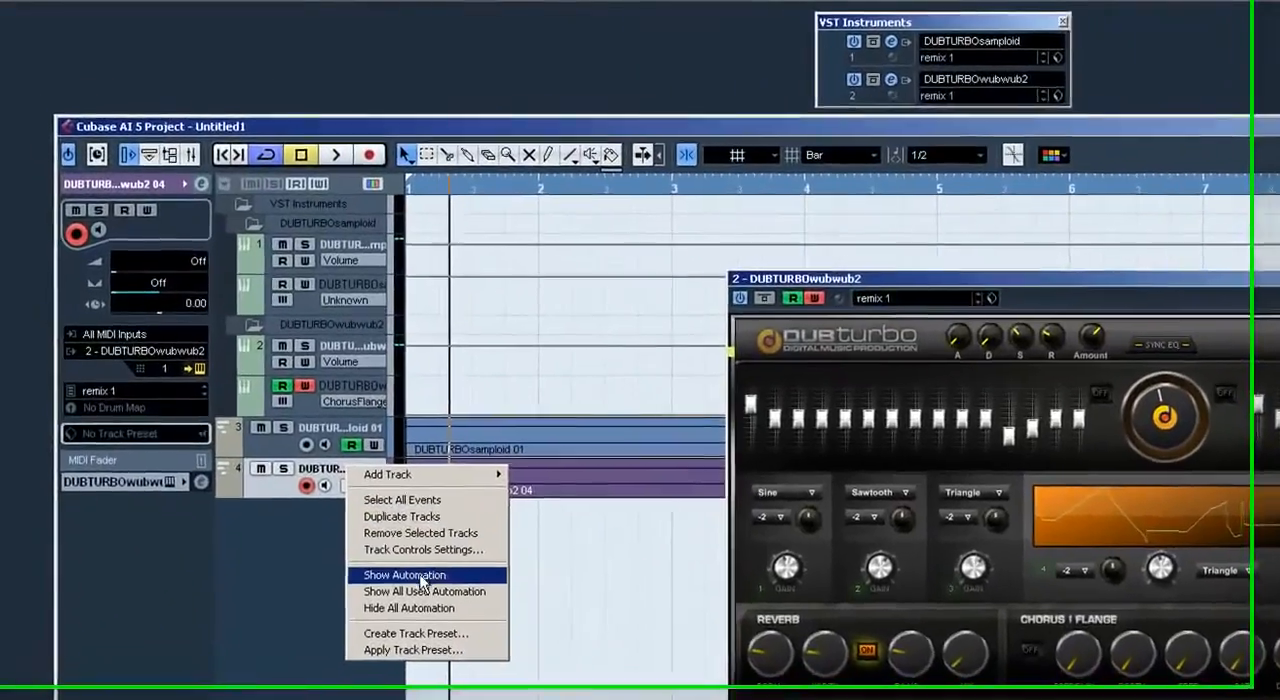
{"action": "left_click", "coordinate": [422, 577]}
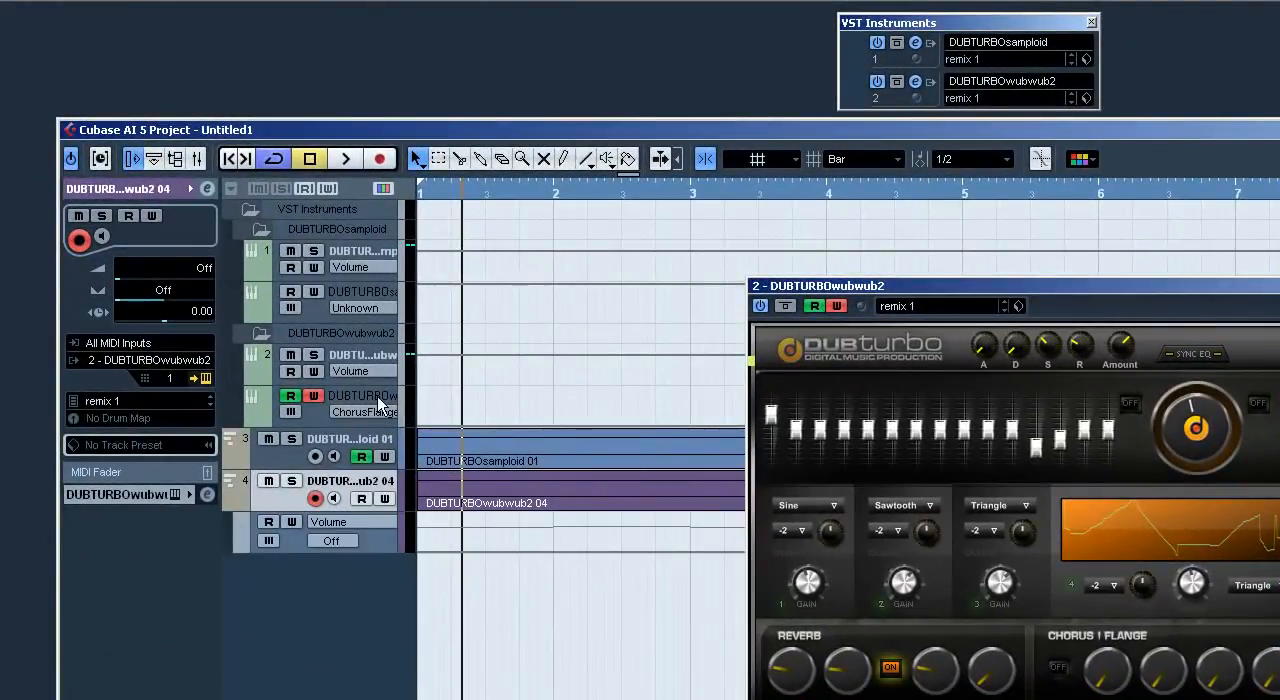
Step: Show the StepLFO-Frequency automation on the DUBTURBOwubwub2 automation track and move the synth window below its curve
{"action": "left_click", "coordinate": [380, 403]}
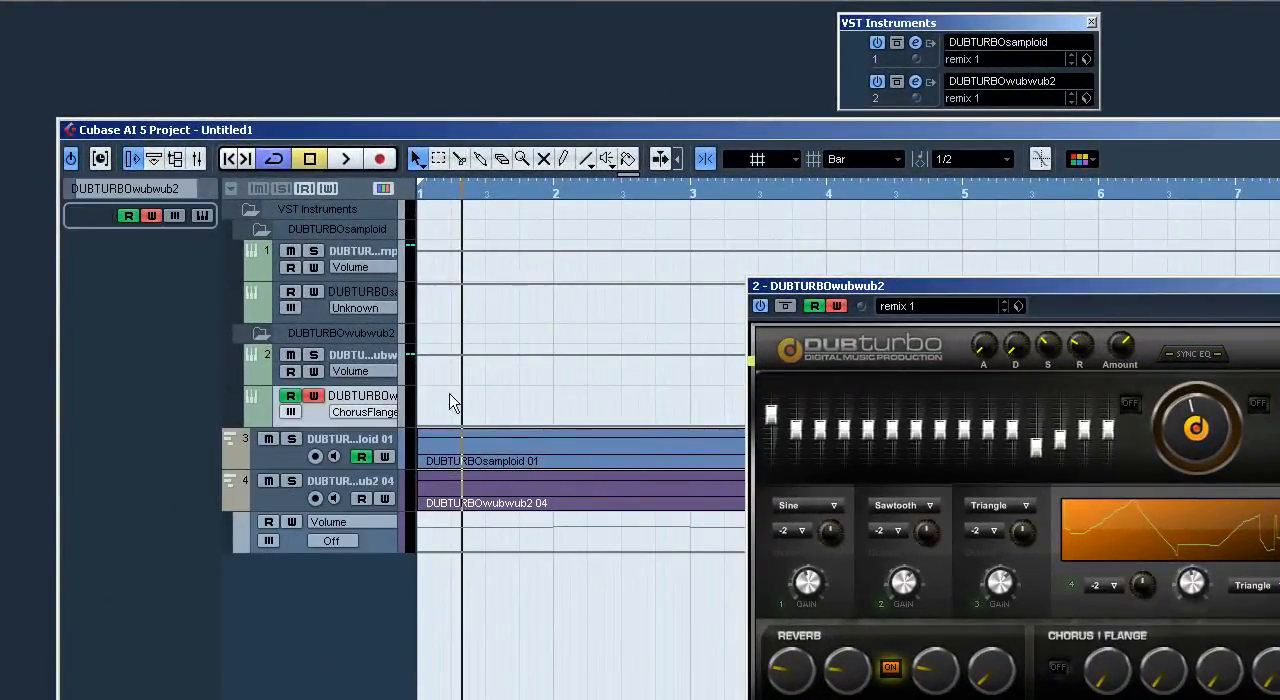
{"action": "left_click", "coordinate": [362, 412]}
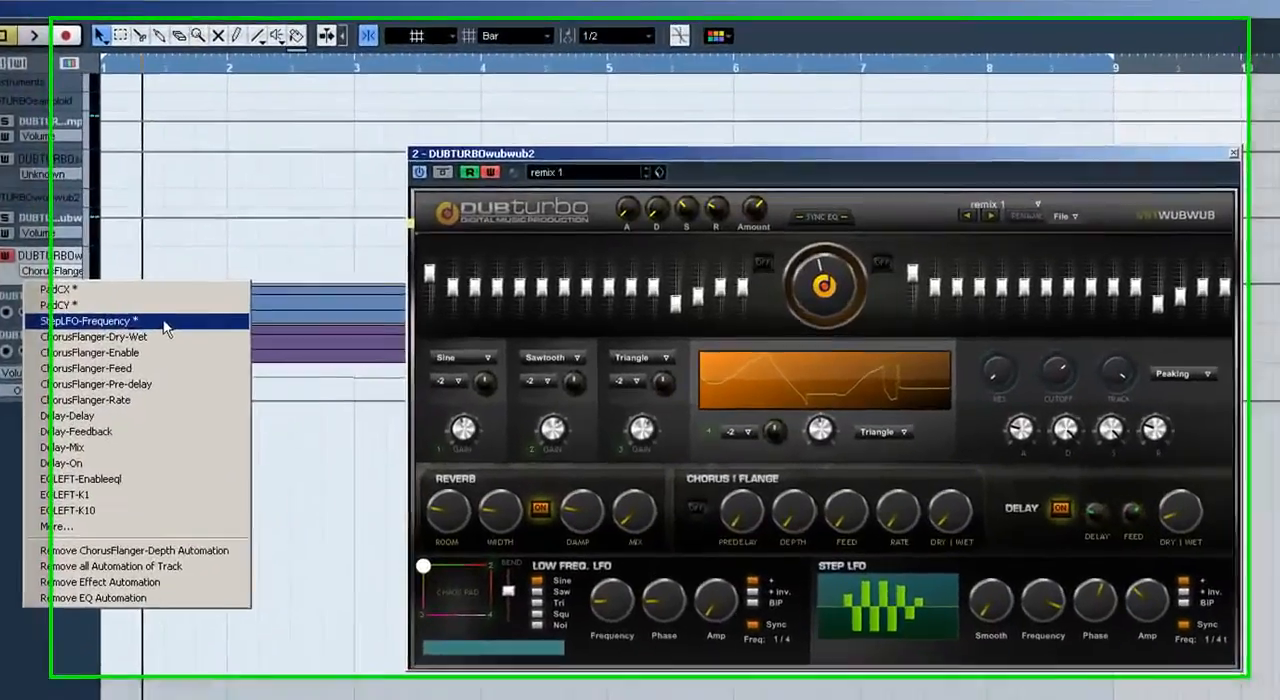
{"action": "left_click", "coordinate": [328, 320]}
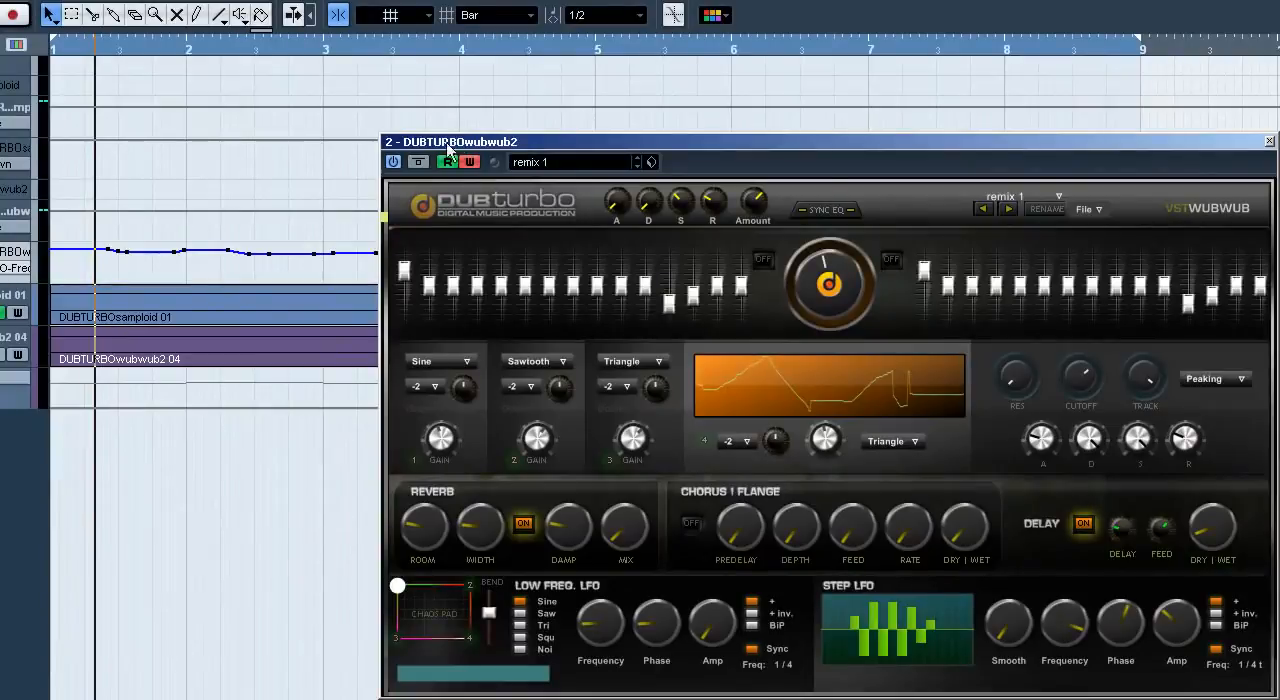
{"action": "left_click_drag", "start_coordinate": [472, 148], "coordinate": [180, 329]}
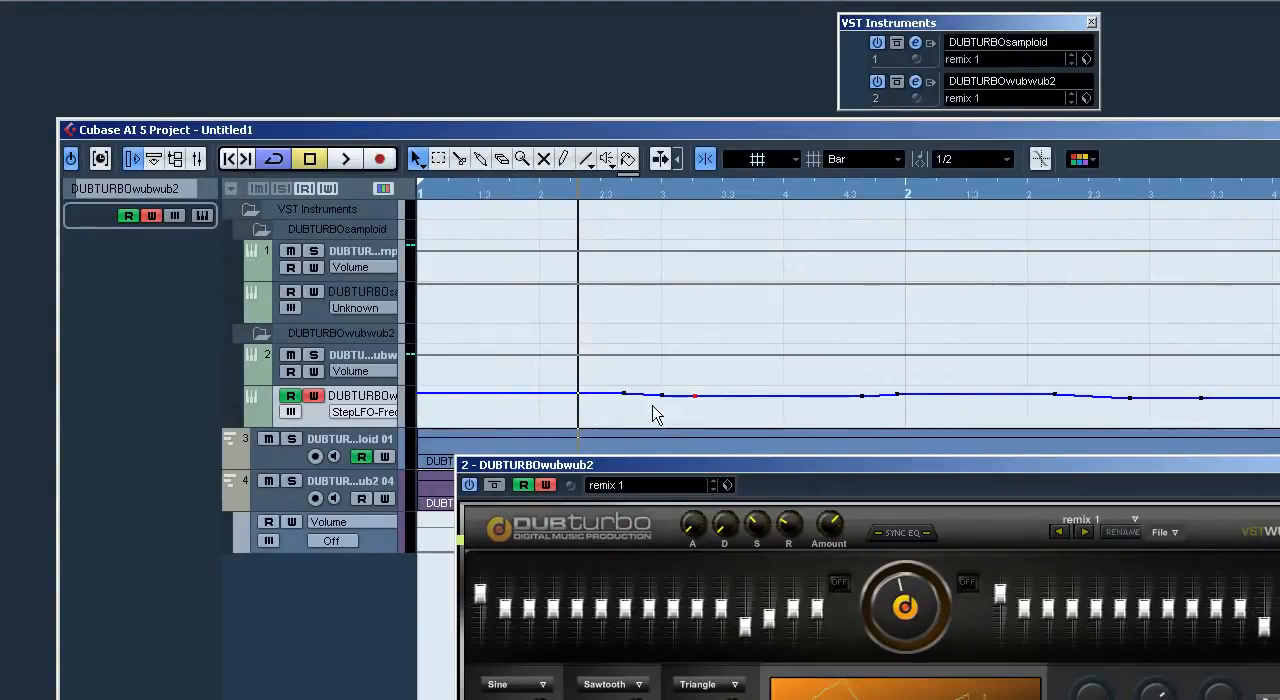
Step: Try raising the first Step LFO frequency automation point, play from the project start, and undo the edit
{"action": "key", "text": "period"}
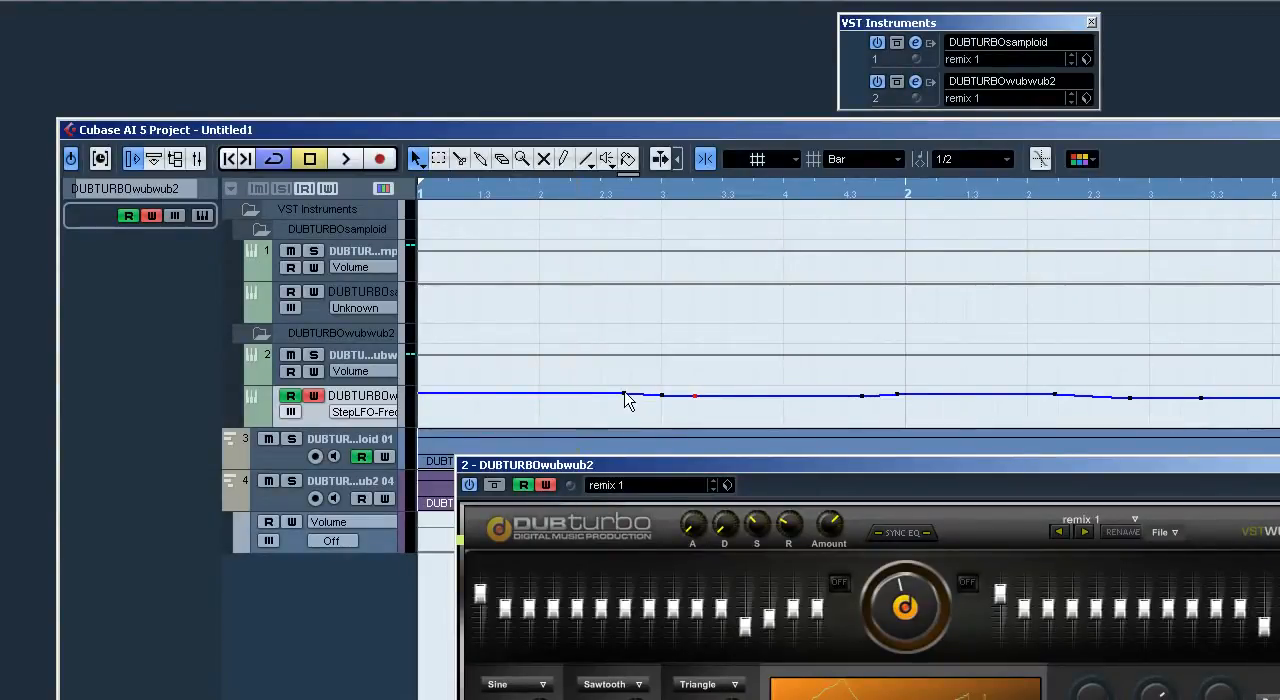
{"action": "left_click_drag", "start_coordinate": [624, 393], "coordinate": [632, 371]}
{"action": "key", "text": "space"}
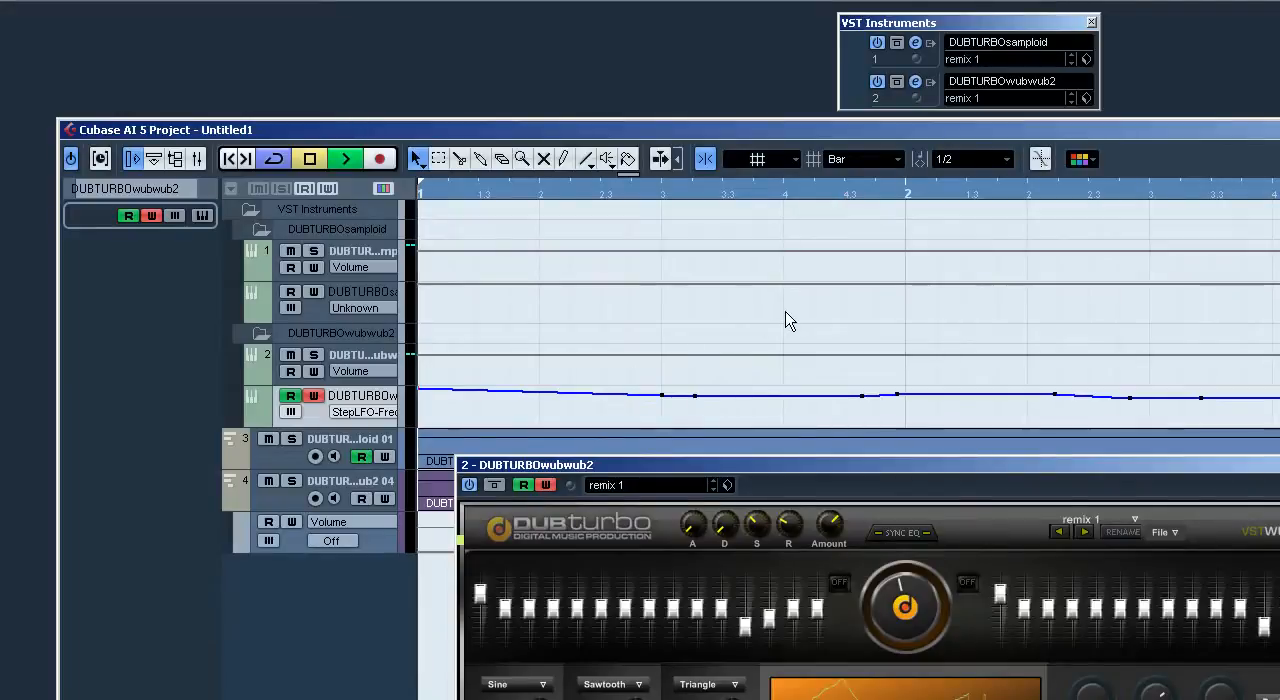
{"action": "key", "text": "ctrl+z"}
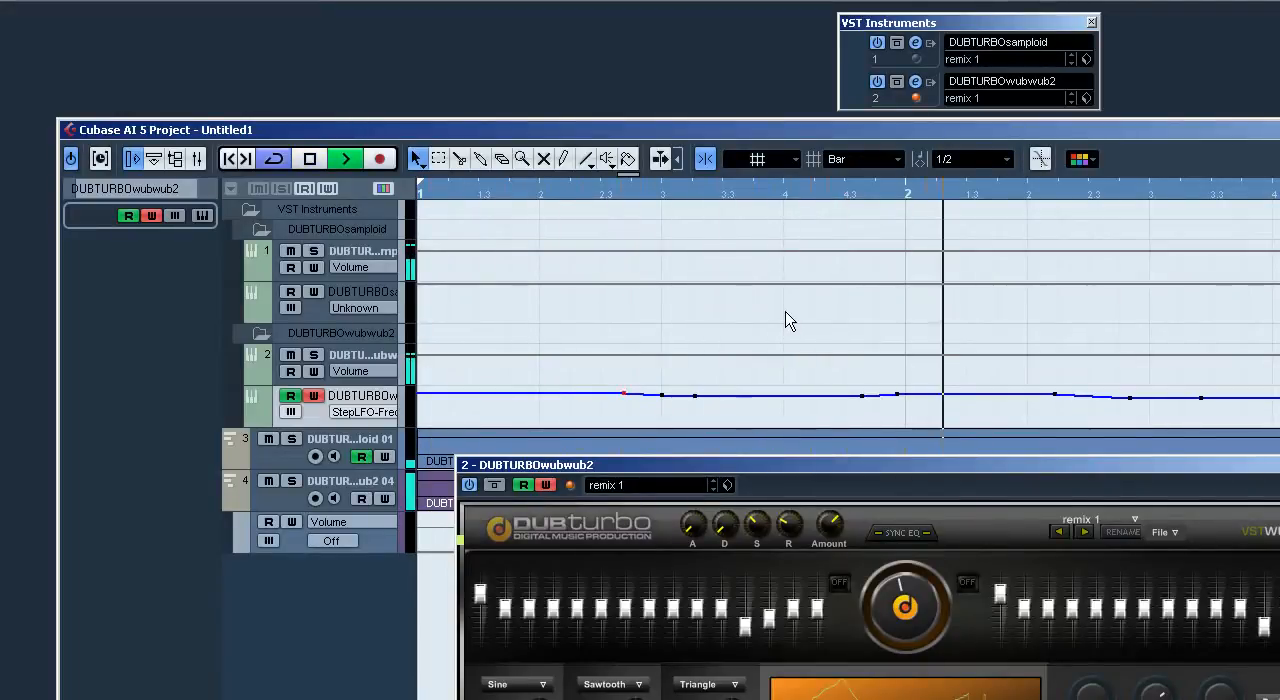
Step: Move the first Step LFO frequency automation point to beat 3 of bar 1, directly above the existing point, and play it
{"action": "key", "text": "space"}
{"action": "left_click_drag", "start_coordinate": [628, 400], "coordinate": [675, 317]}
{"action": "key", "text": "space"}
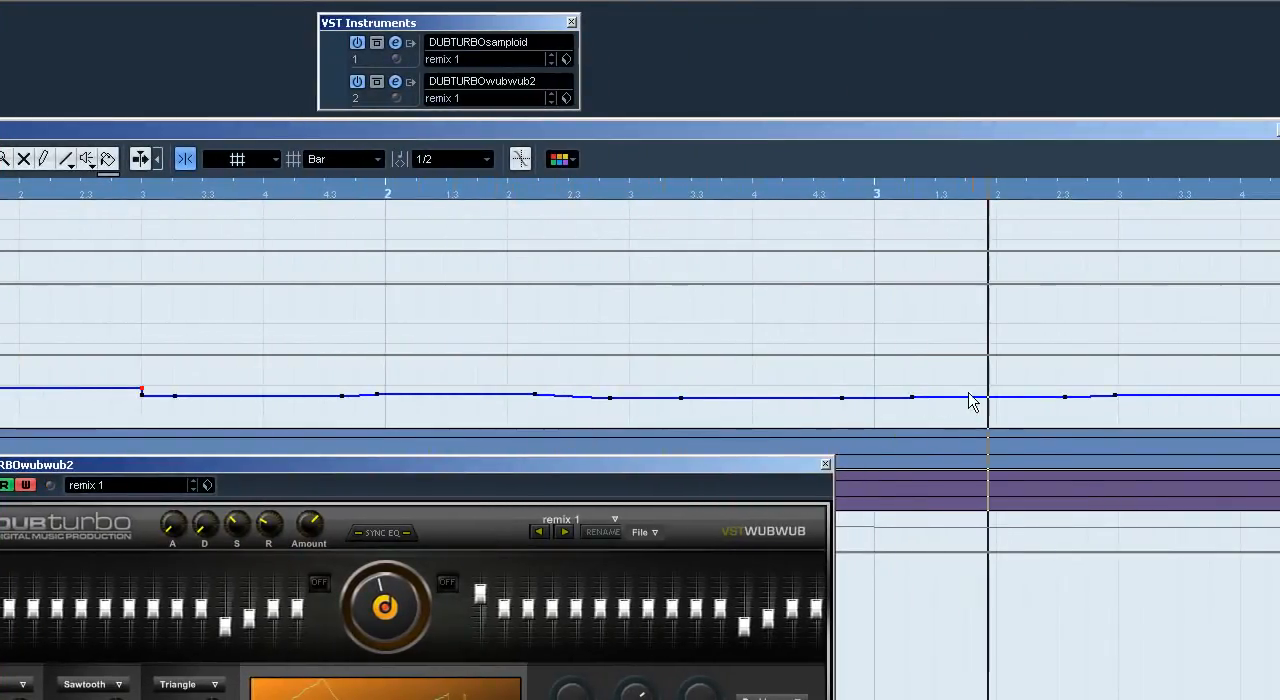
Step: Shape the gradual Step LFO frequency rise in bar 5 into an abrupt jump at beat 2 and play it
{"action": "key", "text": "g"}
{"action": "key", "text": "g"}
{"action": "key", "text": "g"}
{"action": "key", "text": "g"}
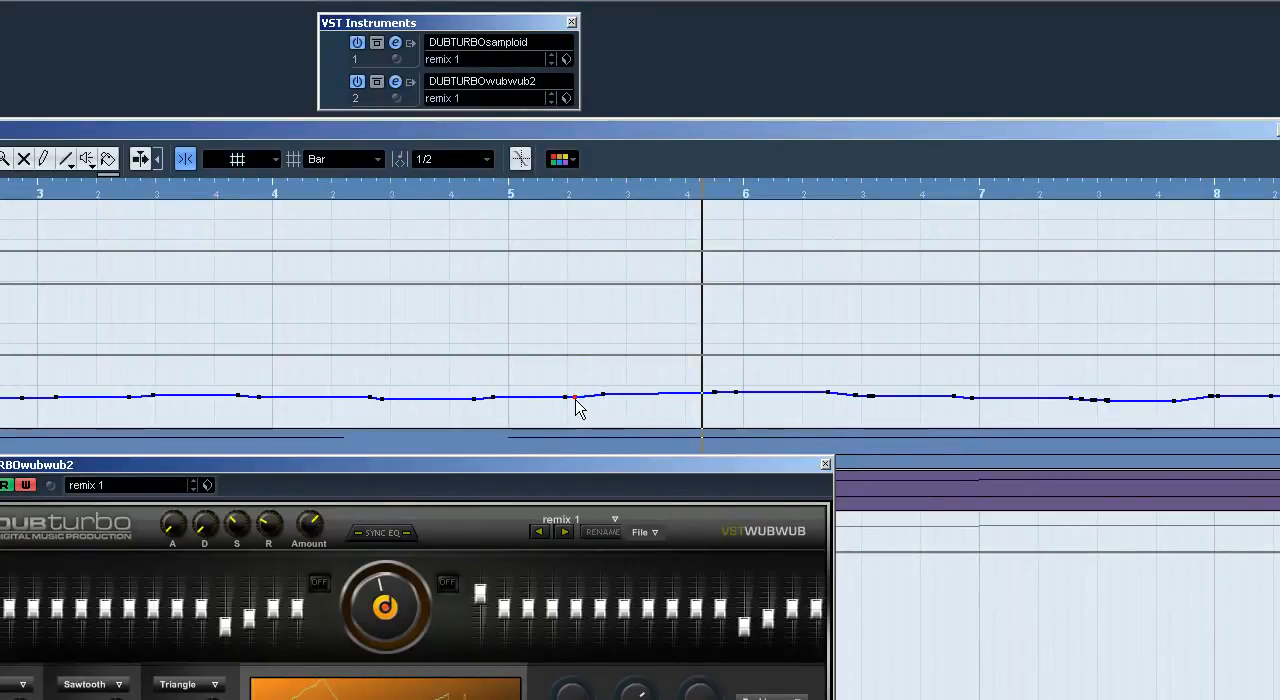
{"action": "left_click_drag", "start_coordinate": [604, 397], "coordinate": [566, 392]}
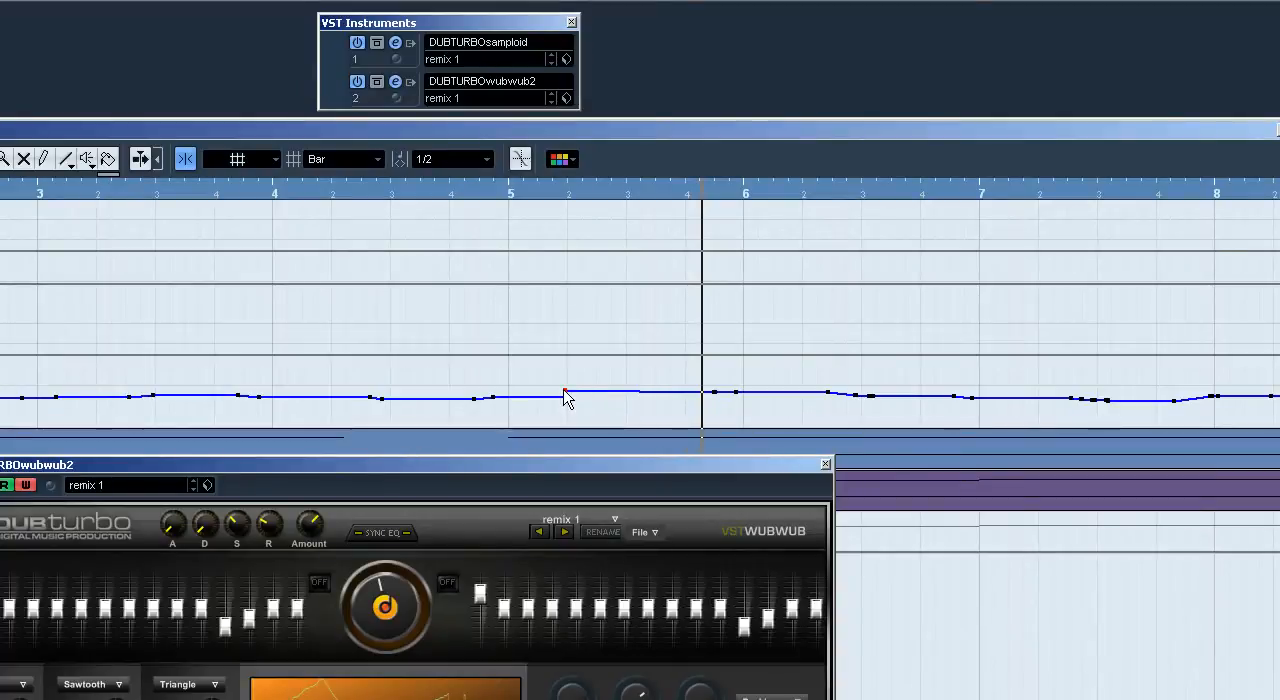
{"action": "left_click_drag", "start_coordinate": [565, 397], "coordinate": [566, 395]}
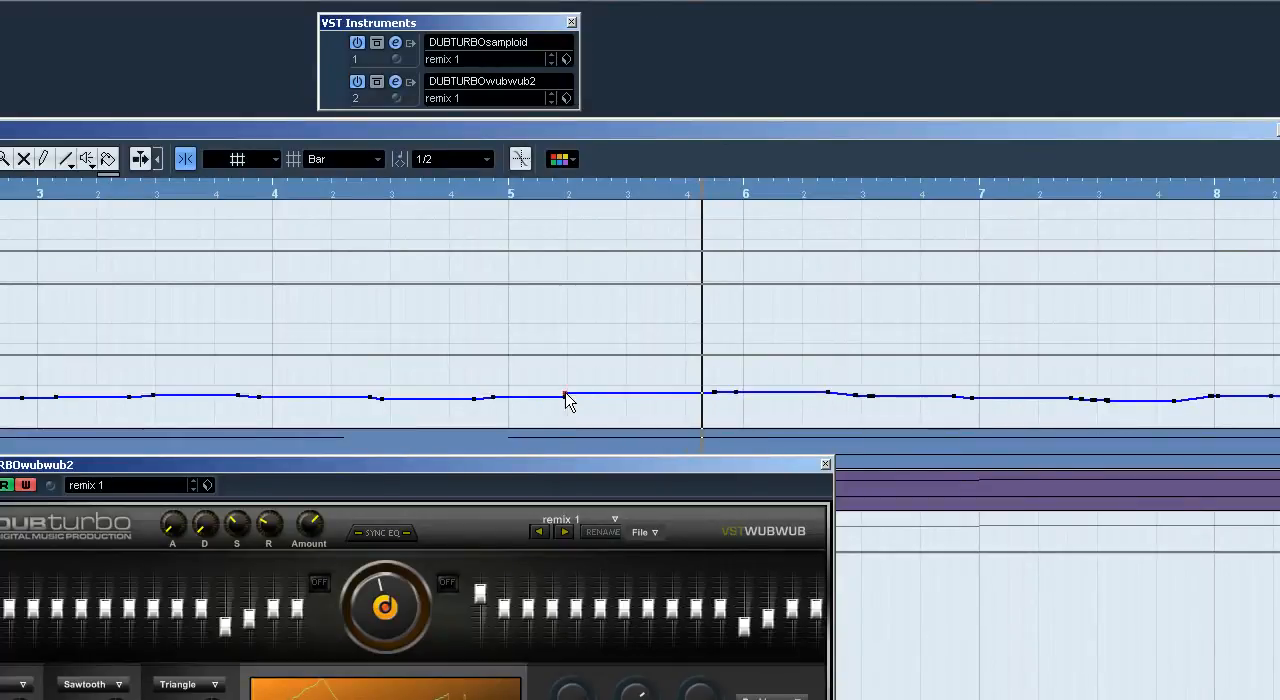
{"action": "left_click", "coordinate": [378, 198]}
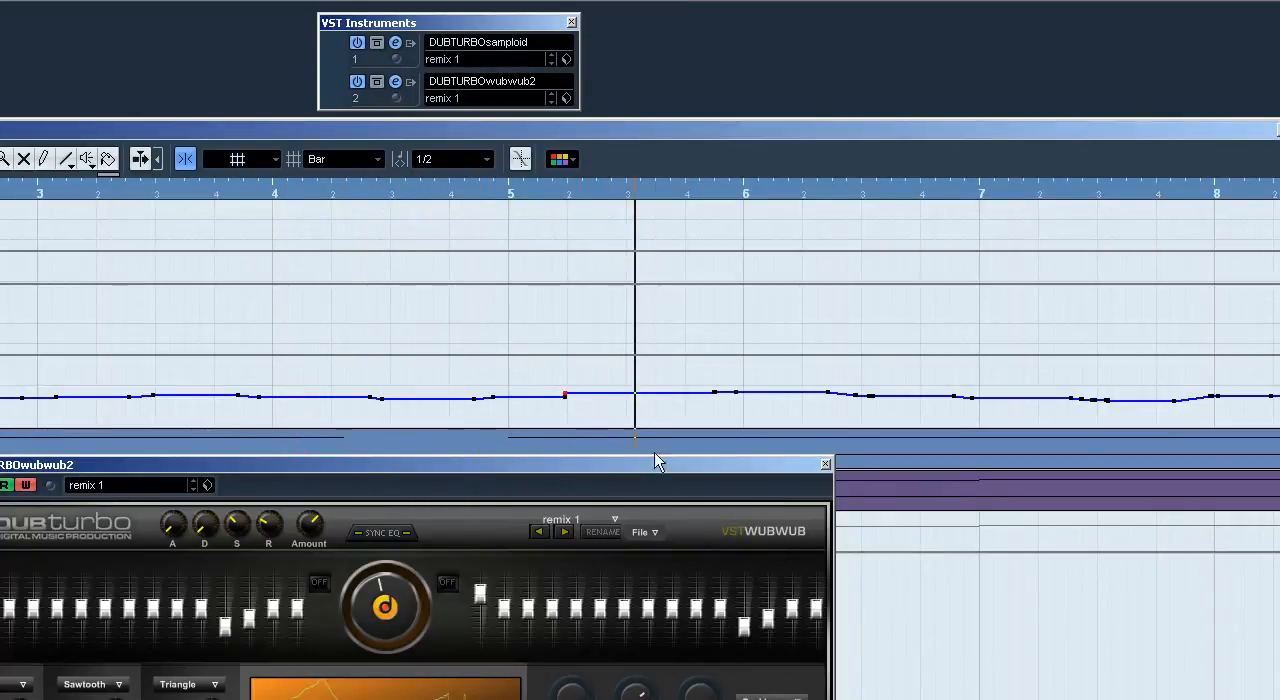
Step: Move the Step LFO frequency jump to the start of bar 5 at 5.1.1.0 and play the track
{"action": "left_click", "coordinate": [507, 399]}
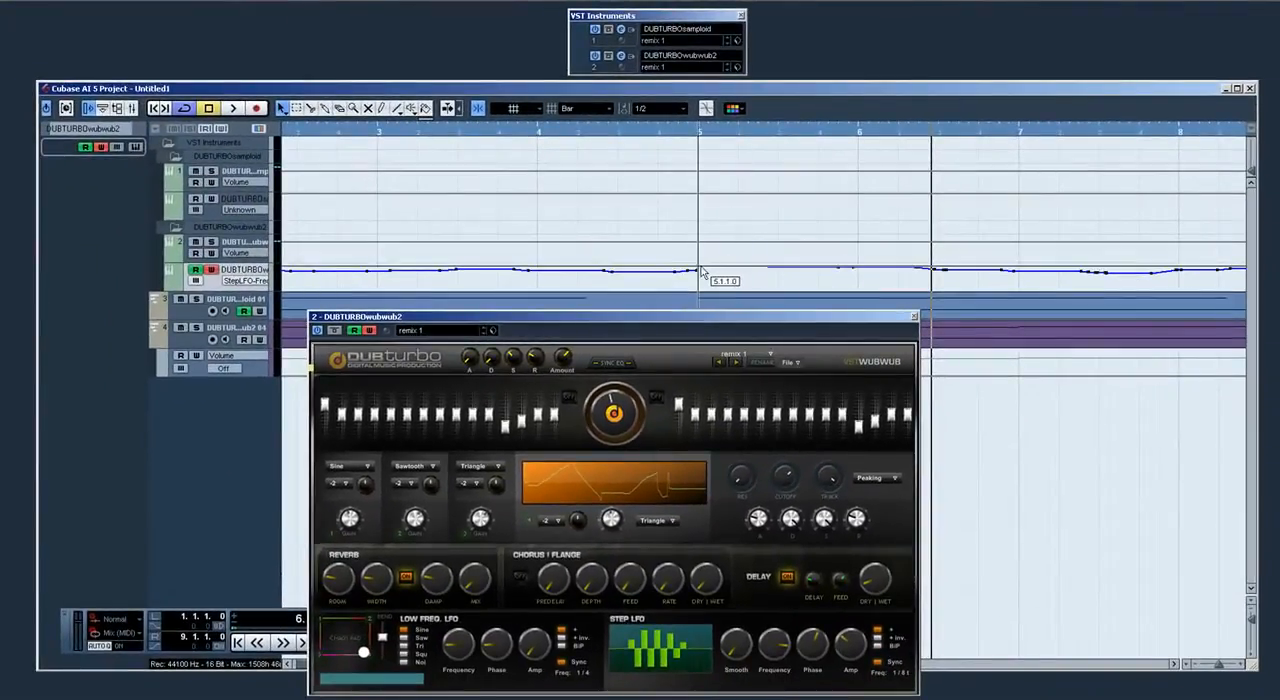
{"action": "left_click", "coordinate": [700, 270]}
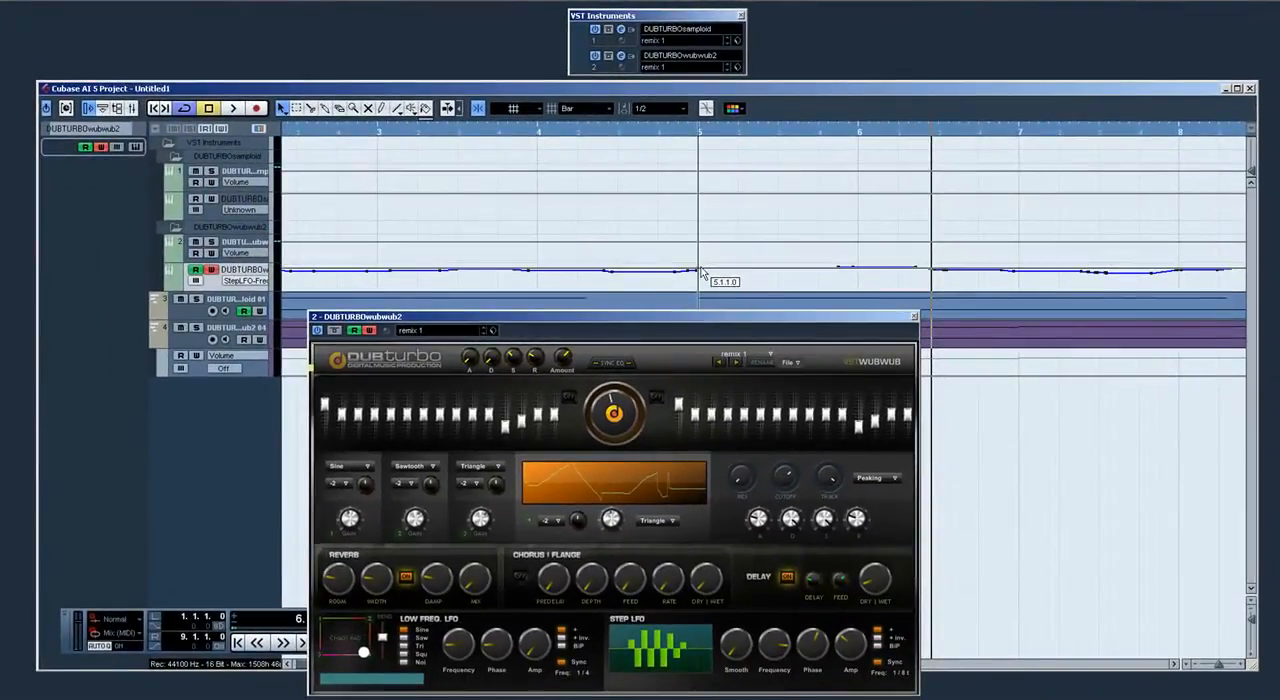
{"action": "key", "text": "space"}
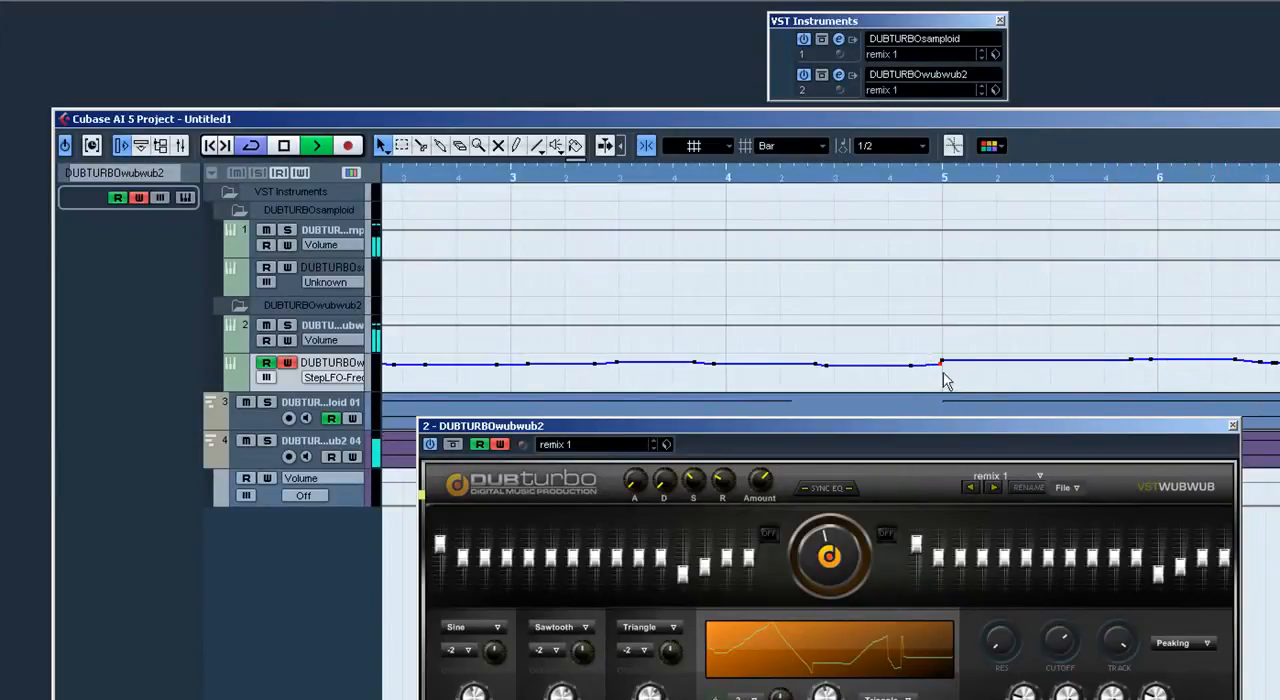
{"action": "left_click_drag", "start_coordinate": [940, 372], "coordinate": [948, 372]}
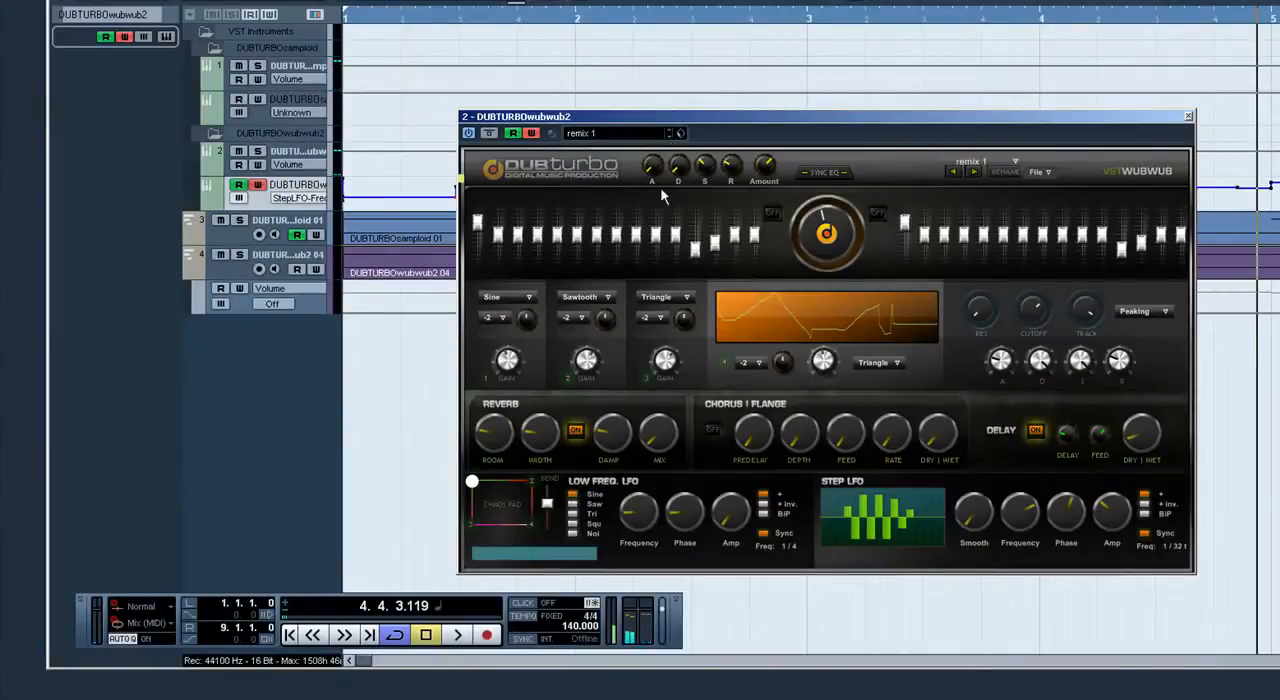
Step: Look through the synth's automation parameter list and play the track from the project start
{"action": "left_click", "coordinate": [288, 198]}
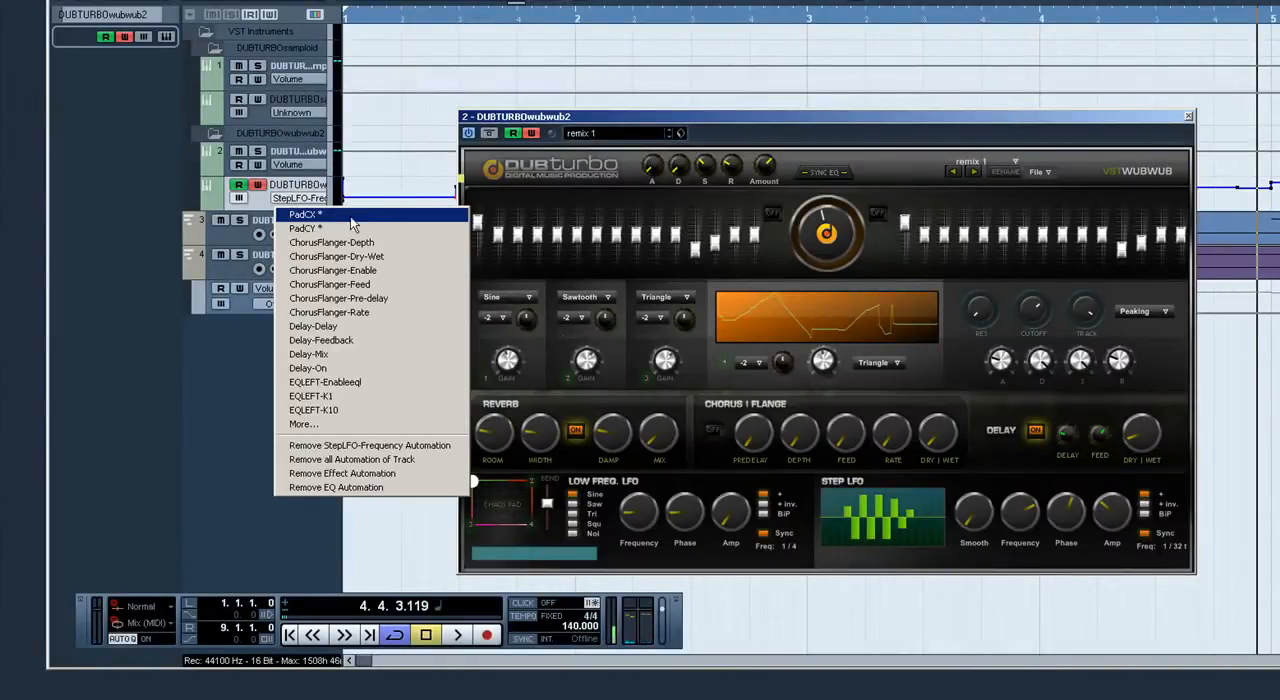
{"action": "left_click", "coordinate": [372, 175]}
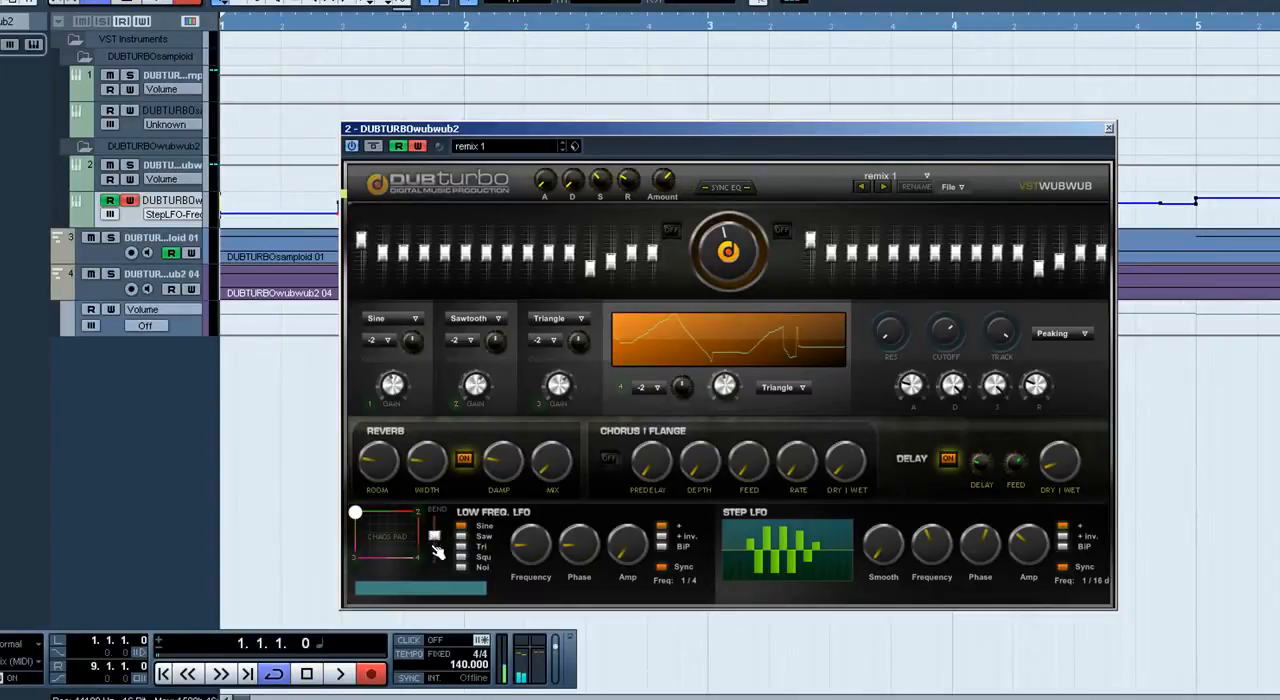
{"action": "key", "text": "space"}
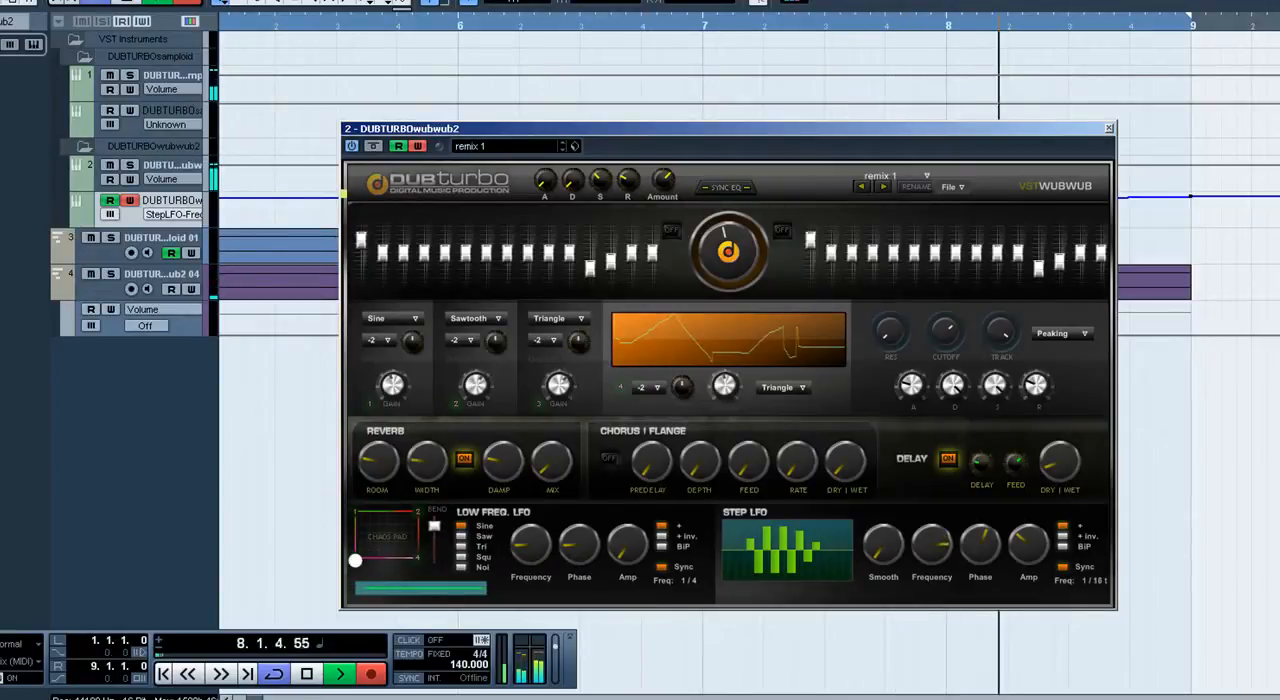
{"action": "key", "text": "space"}
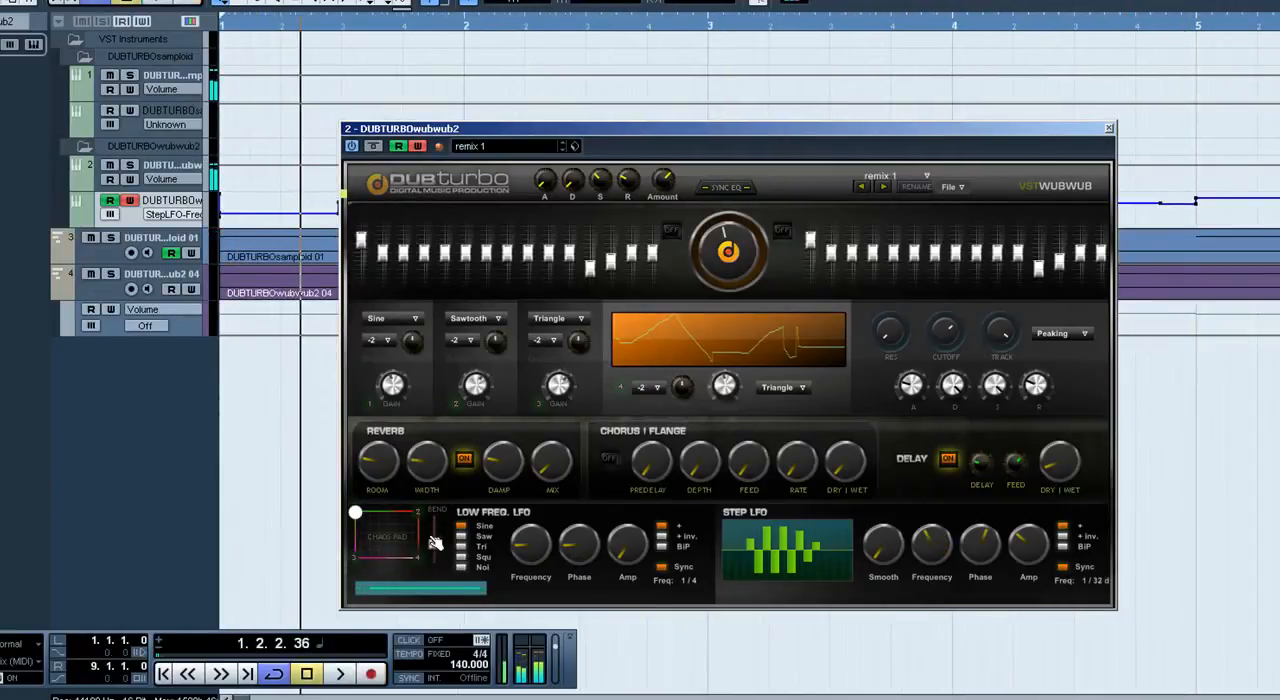
Step: Play the track from the project start and switch on the synth's Chorus/Flange effect during playback
{"action": "key", "text": "KP_Decimal"}
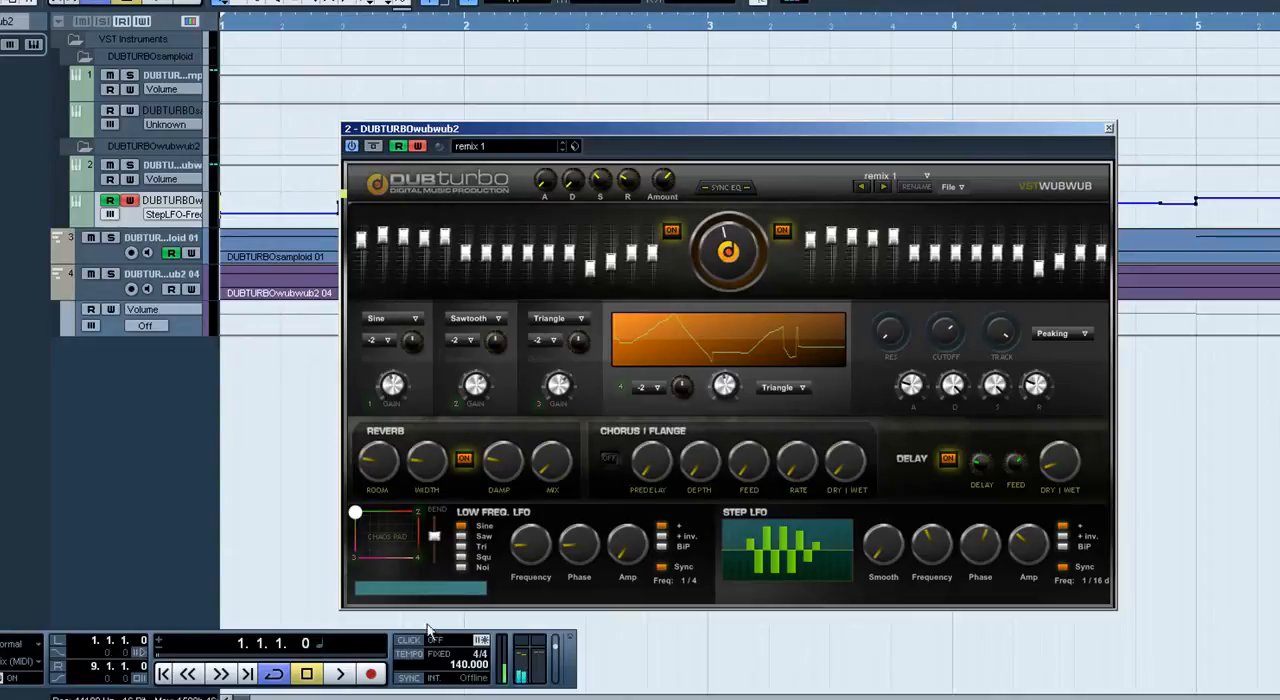
{"action": "key", "text": "space"}
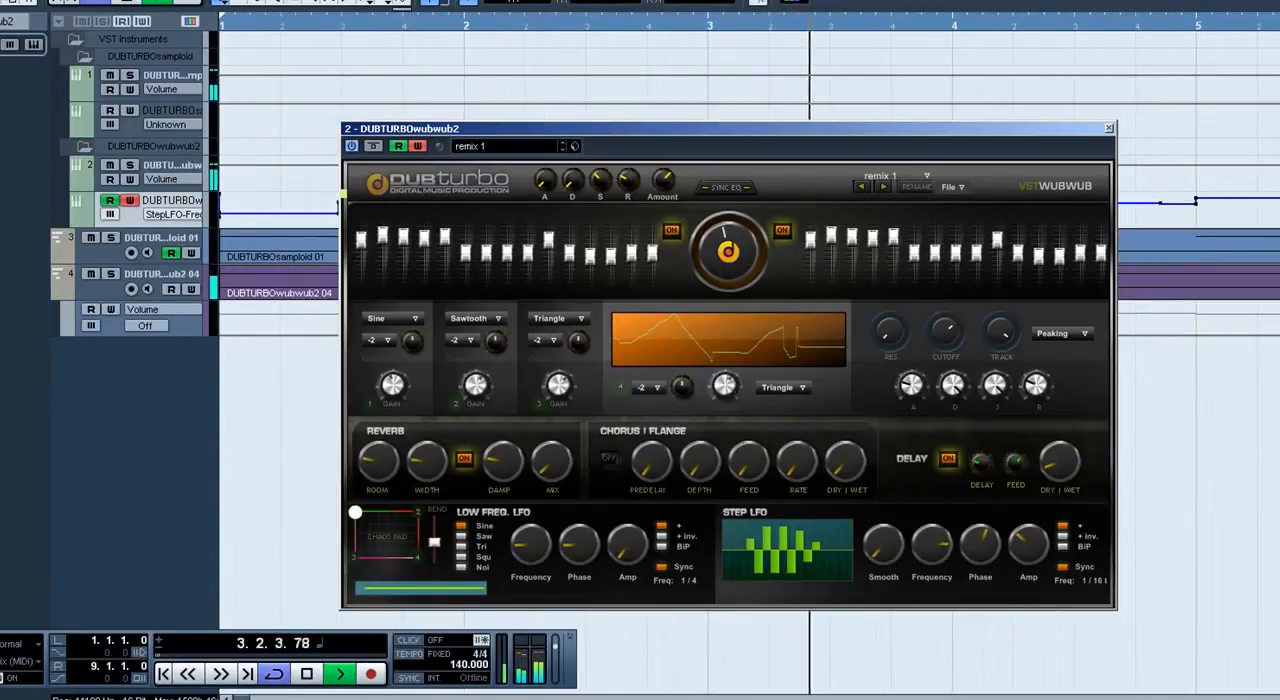
{"action": "left_click", "coordinate": [610, 460]}
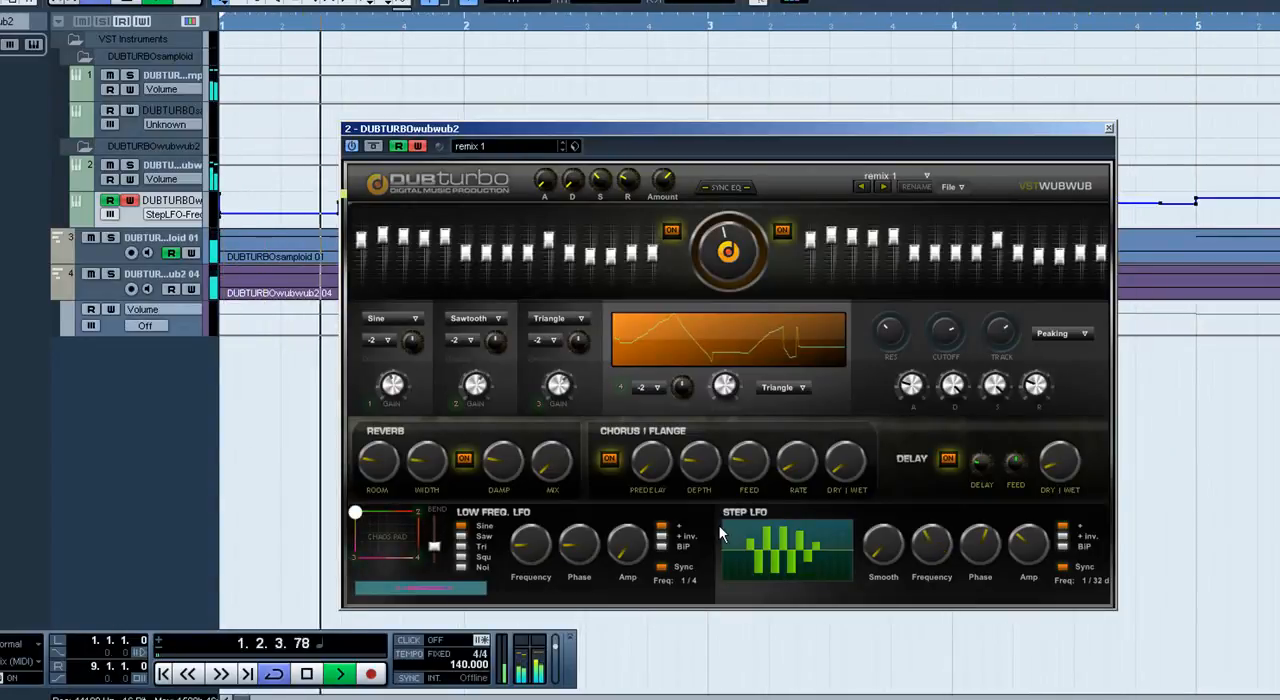
{"action": "key", "text": "space"}
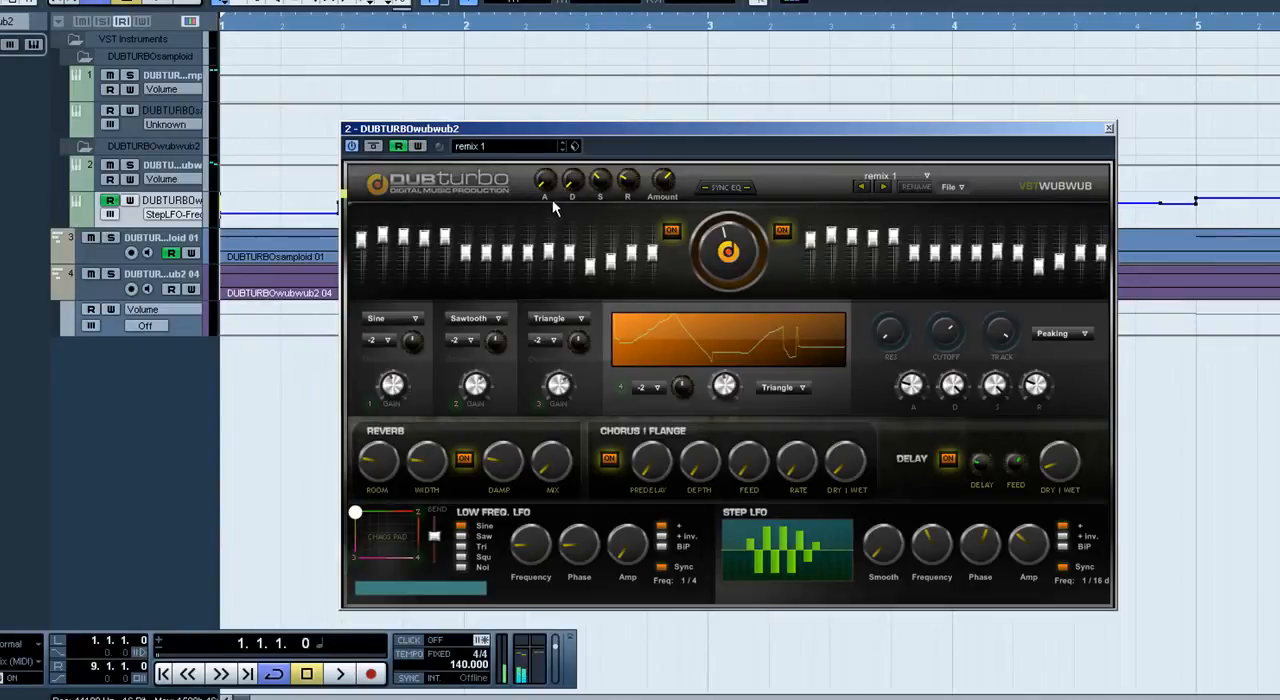
Step: Set the fourth oscillator's waveform to Sawtooth and play the track to hear the change
{"action": "key", "text": "space"}
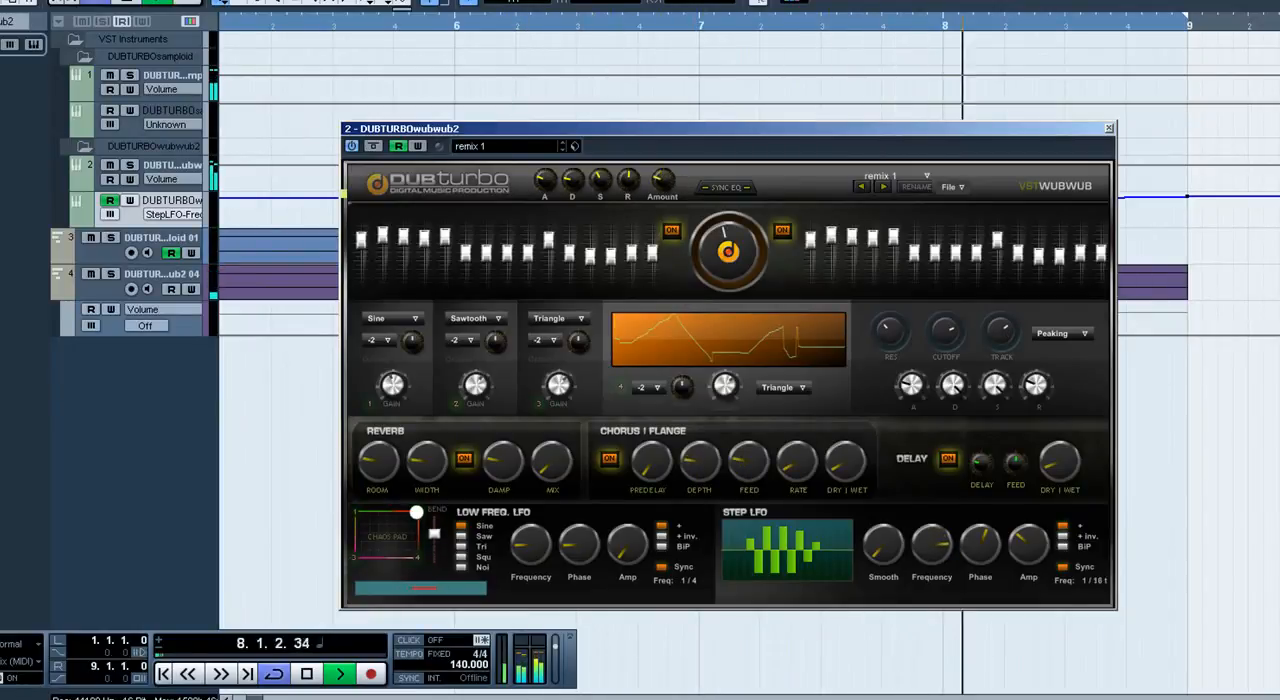
{"action": "left_click", "coordinate": [663, 388]}
{"action": "left_click", "coordinate": [655, 508]}
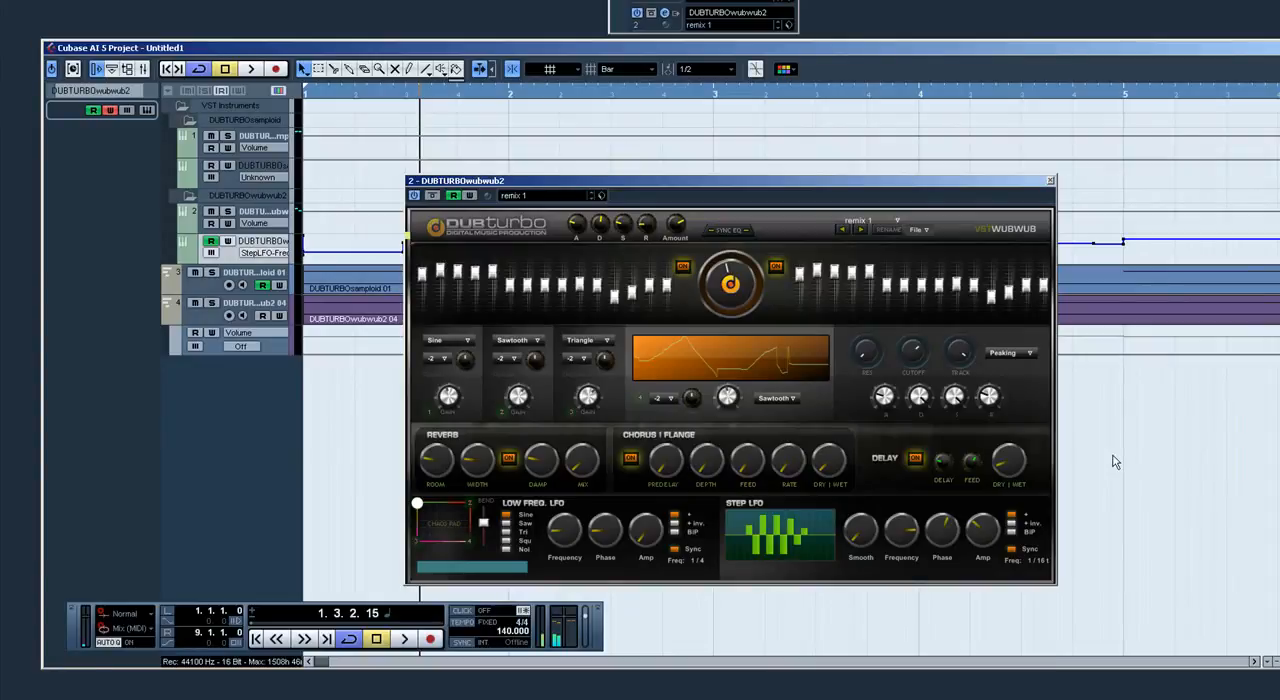
{"action": "key", "text": "space"}
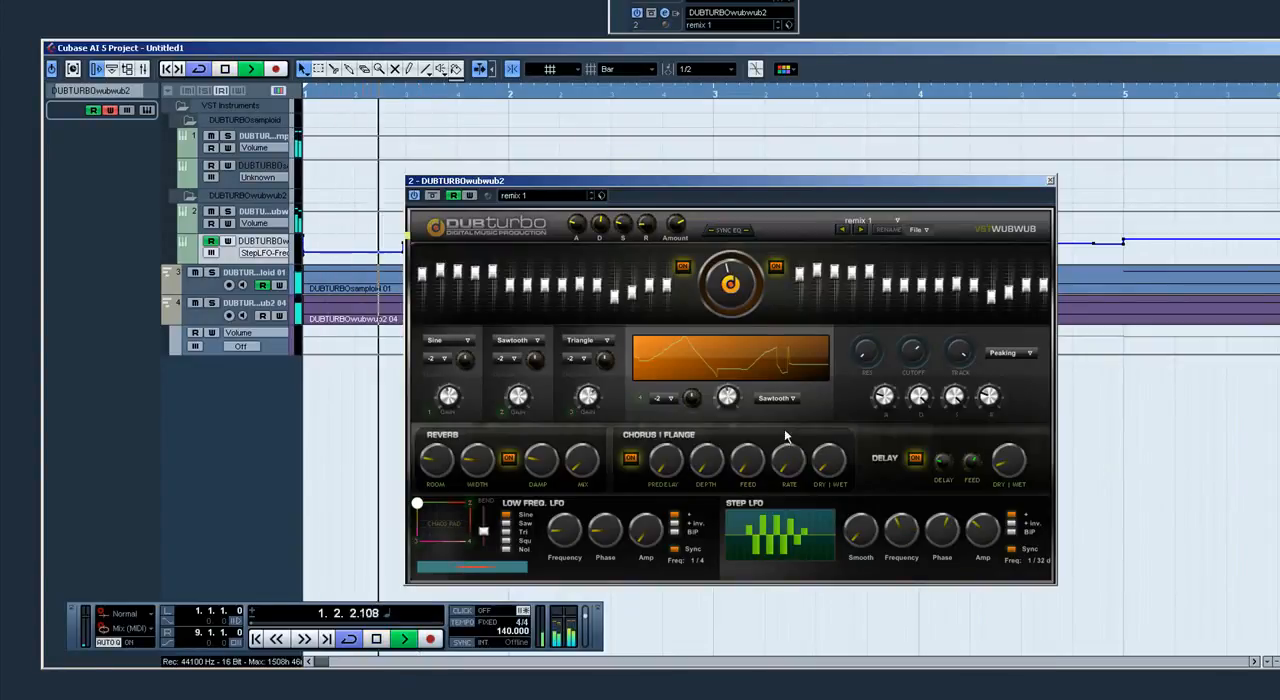